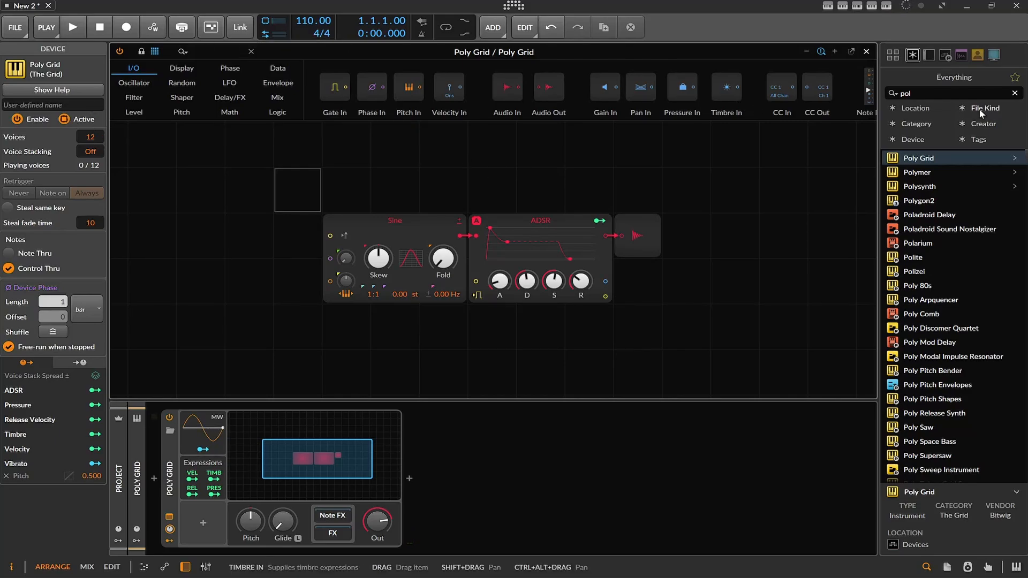
Search the browser for "va" and add ValhallaSupermassive after the Poly Grid in the device chain.
{"action": "left_click", "coordinate": [957, 94]}
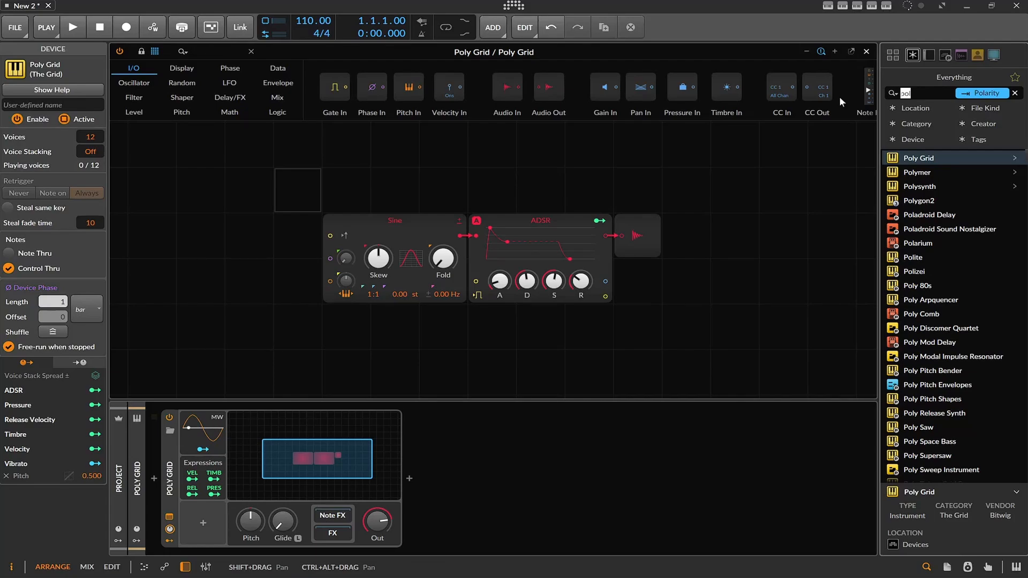
{"action": "type", "text": "va"}
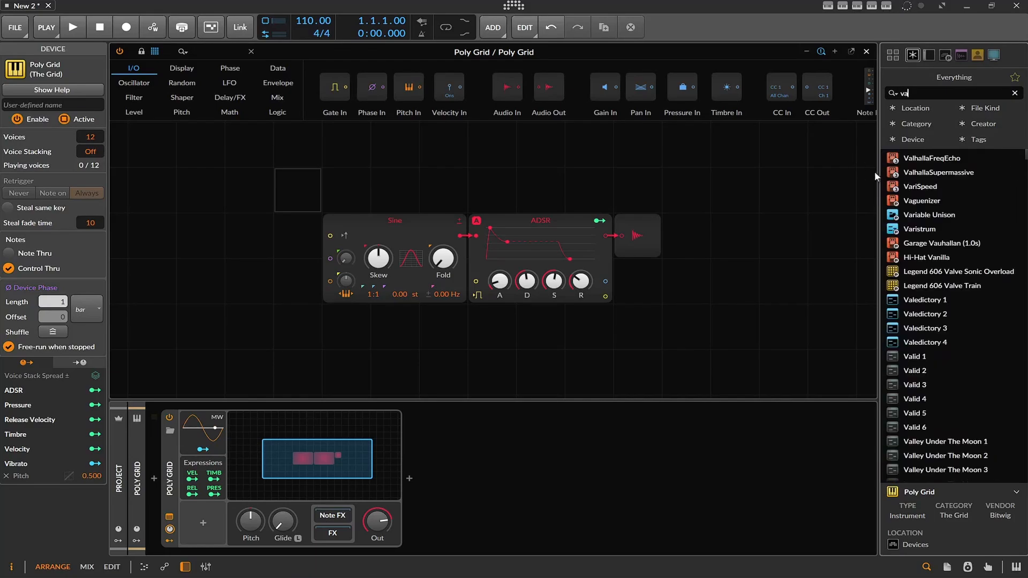
{"action": "left_click_drag", "start_coordinate": [934, 171], "coordinate": [522, 459]}
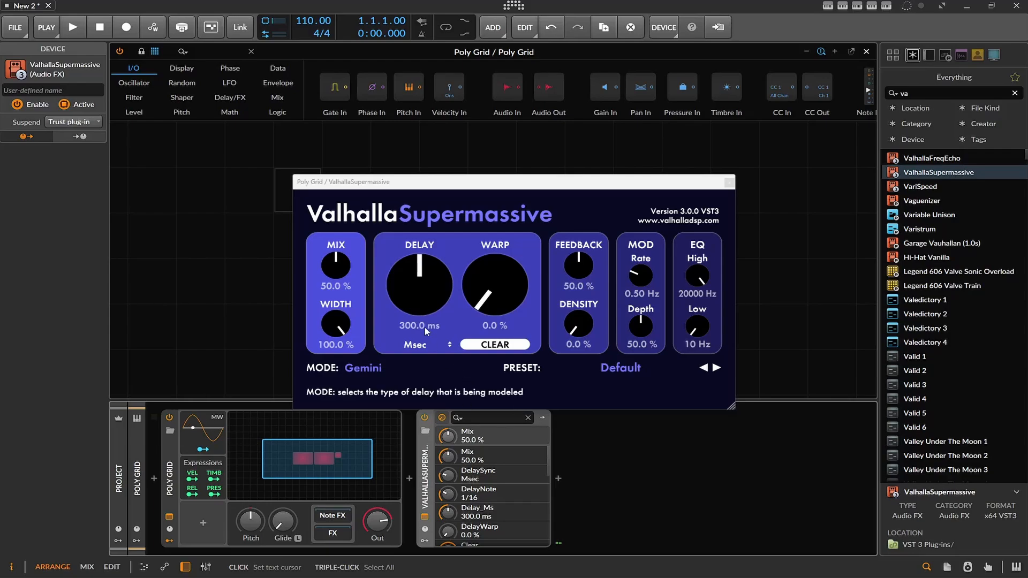
Set ValhallaSupermassive's Delay to 216 ms, Warp to 42 % and Density to 35.2 %, and close its window.
{"action": "mouse_move", "coordinate": [416, 307]}
{"action": "left_mouse_down"}
{"action": "mouse_move", "coordinate": [421, 341]}
{"action": "mouse_move", "coordinate": [423, 282]}
{"action": "mouse_move", "coordinate": [423, 325]}
{"action": "left_mouse_up"}
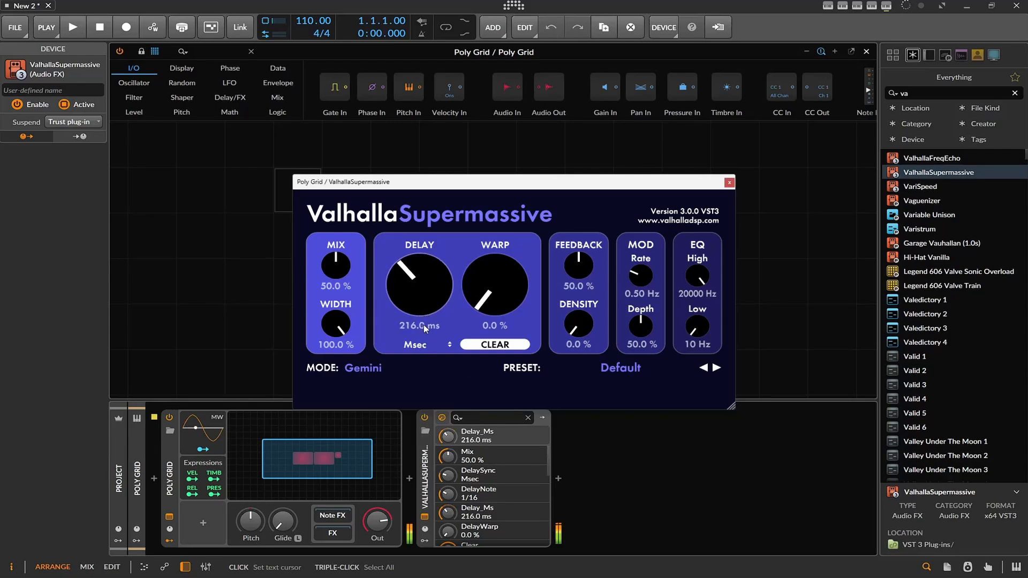
{"action": "left_click_drag", "start_coordinate": [507, 302], "coordinate": [515, 276]}
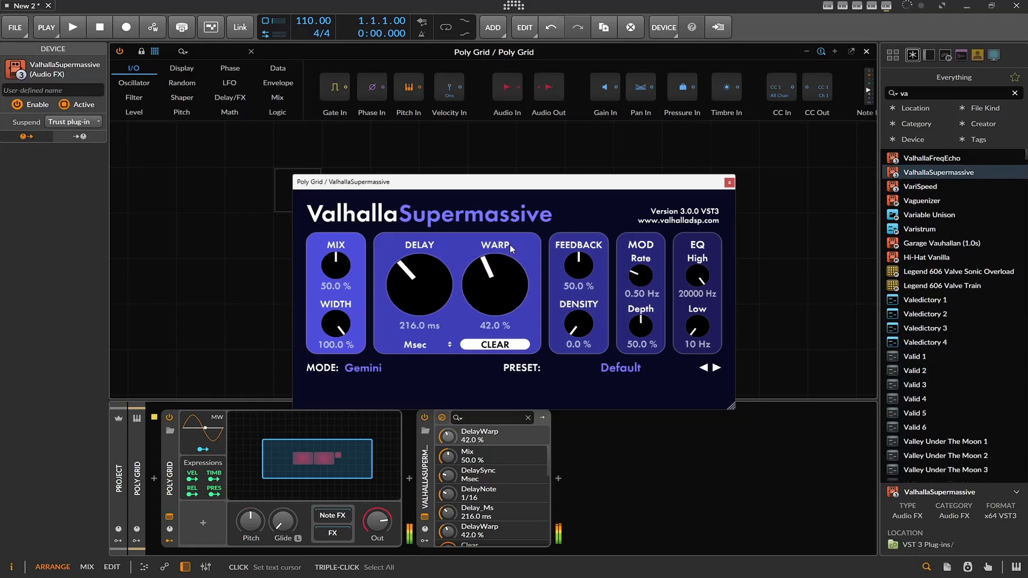
{"action": "left_click_drag", "start_coordinate": [587, 328], "coordinate": [592, 288]}
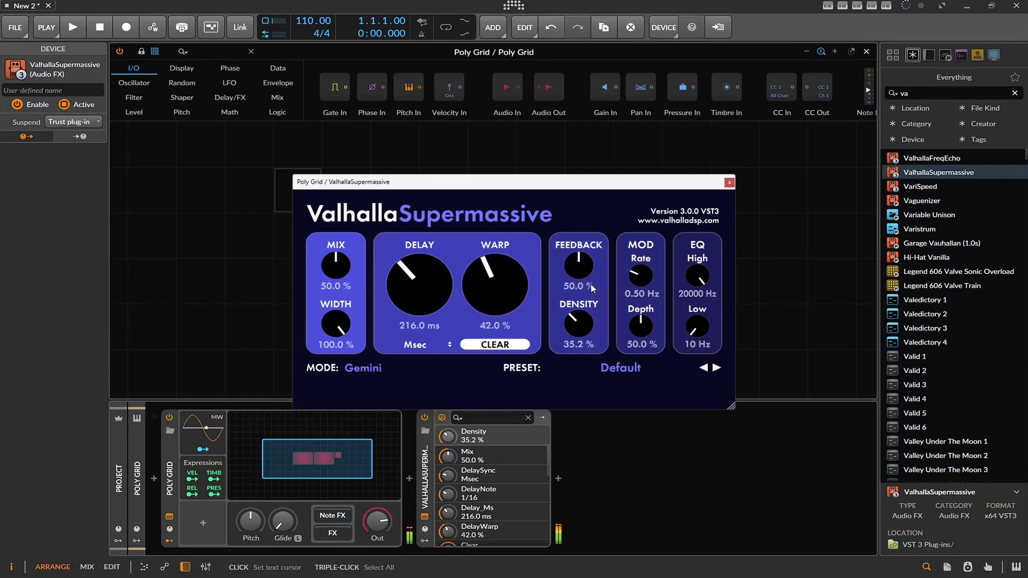
{"action": "left_click", "coordinate": [742, 184]}
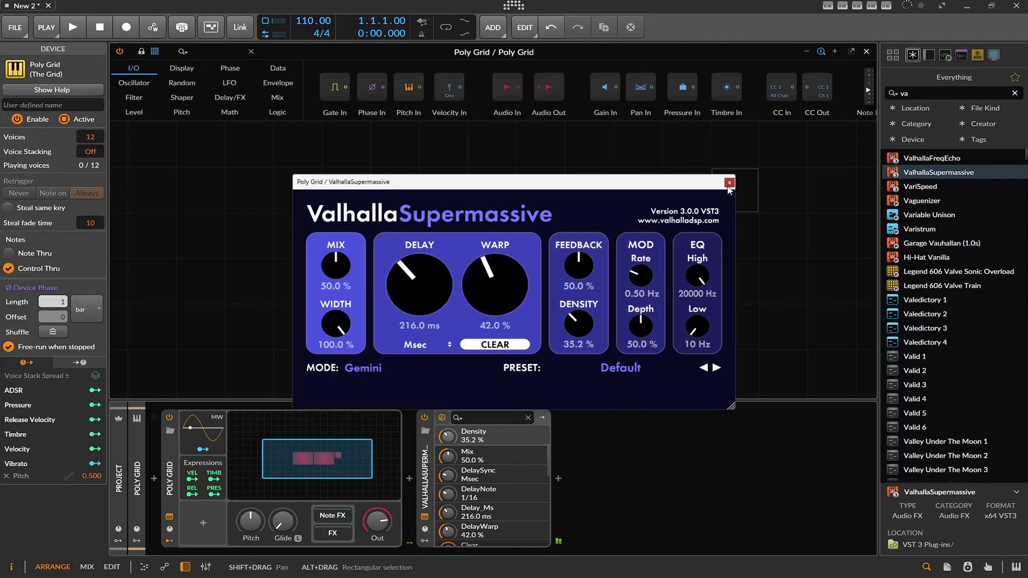
{"action": "left_click", "coordinate": [729, 182]}
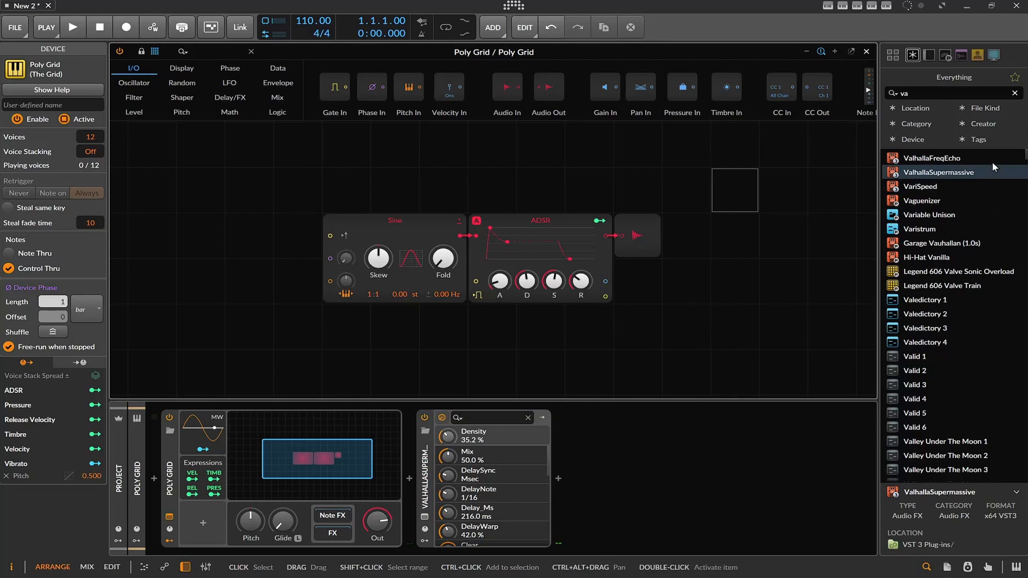
Insert a Chorus+ between Poly Grid and ValhallaSupermassive and raise its Mix, Tone and Width.
{"action": "left_click", "coordinate": [1015, 93]}
{"action": "scroll", "coordinate": [1013, 188], "scroll_direction": "up", "scroll_amount": 12}
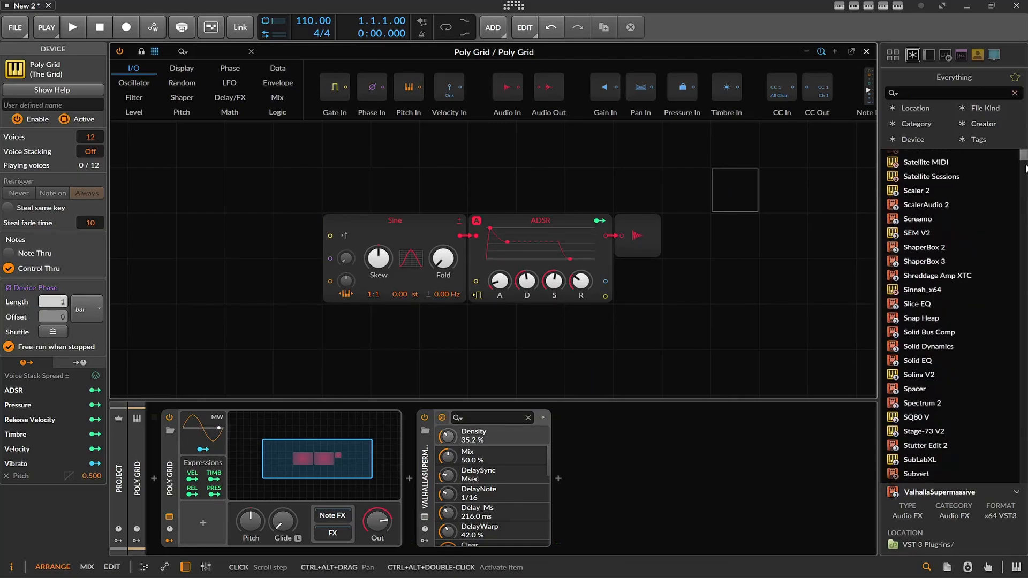
{"action": "left_click_drag", "start_coordinate": [1026, 155], "coordinate": [1025, 146]}
{"action": "scroll", "coordinate": [986, 210], "scroll_direction": "down", "scroll_amount": 3}
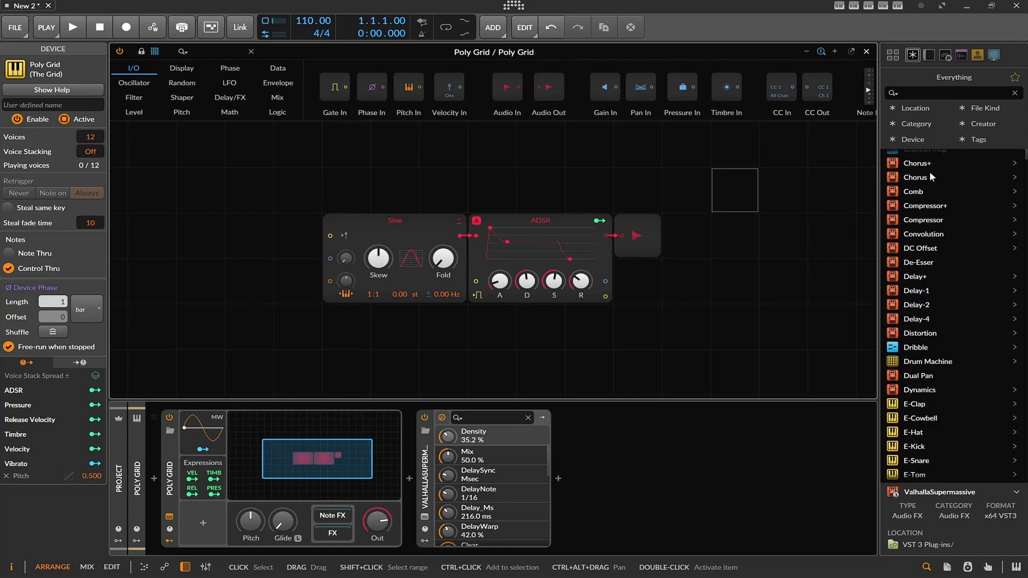
{"action": "mouse_move", "coordinate": [917, 163]}
{"action": "left_mouse_down"}
{"action": "mouse_move", "coordinate": [375, 472]}
{"action": "mouse_move", "coordinate": [409, 462]}
{"action": "left_mouse_up"}
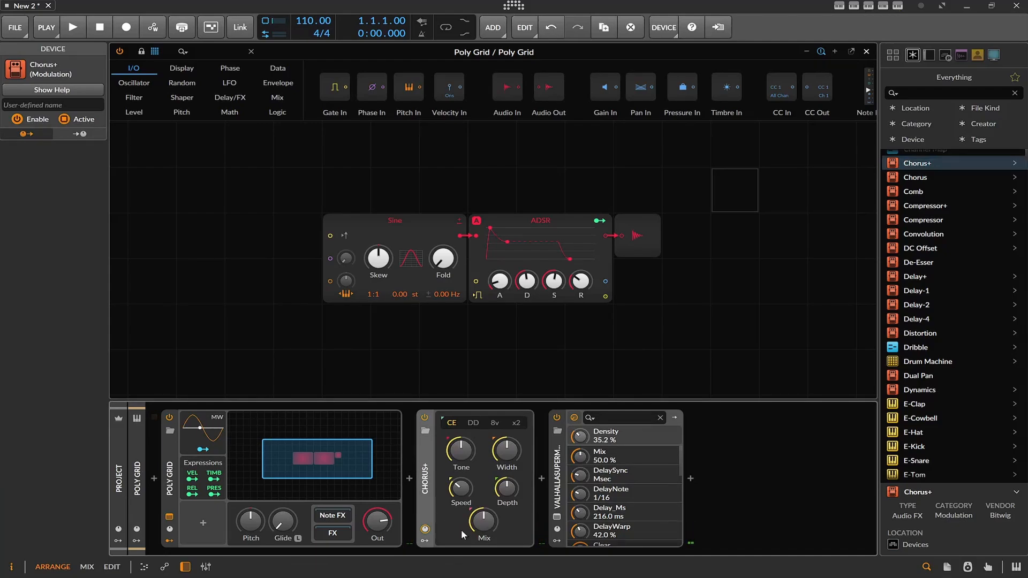
{"action": "mouse_move", "coordinate": [484, 523]}
{"action": "left_mouse_down"}
{"action": "mouse_move", "coordinate": [483, 498]}
{"action": "mouse_move", "coordinate": [483, 509]}
{"action": "left_mouse_up"}
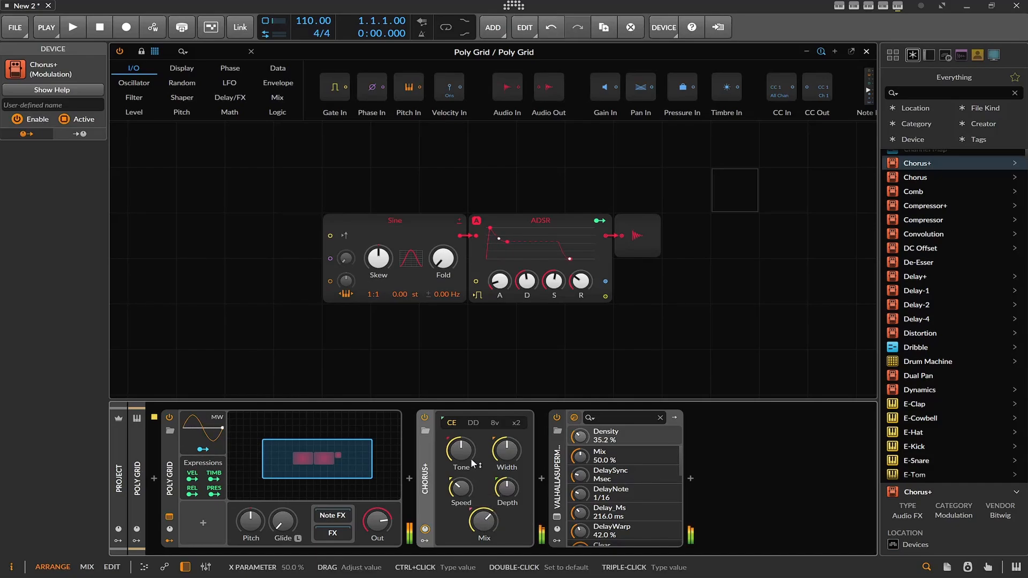
{"action": "left_click_drag", "start_coordinate": [462, 451], "coordinate": [504, 442]}
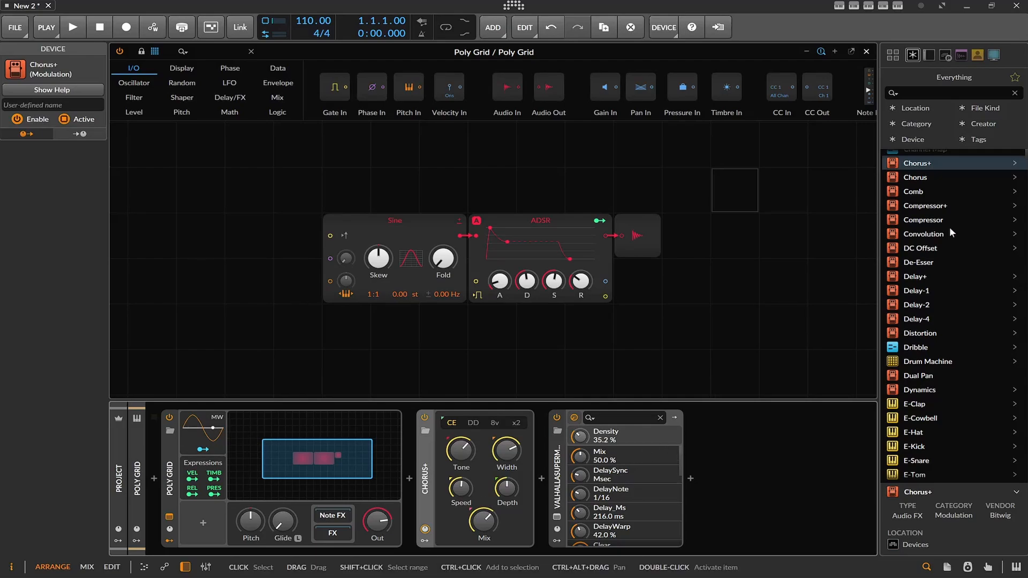
Insert a Filter between Chorus+ and ValhallaSupermassive, lowering its cutoff below 100 Hz and raising its resonance.
{"action": "scroll", "coordinate": [932, 271], "scroll_direction": "down", "scroll_amount": 8}
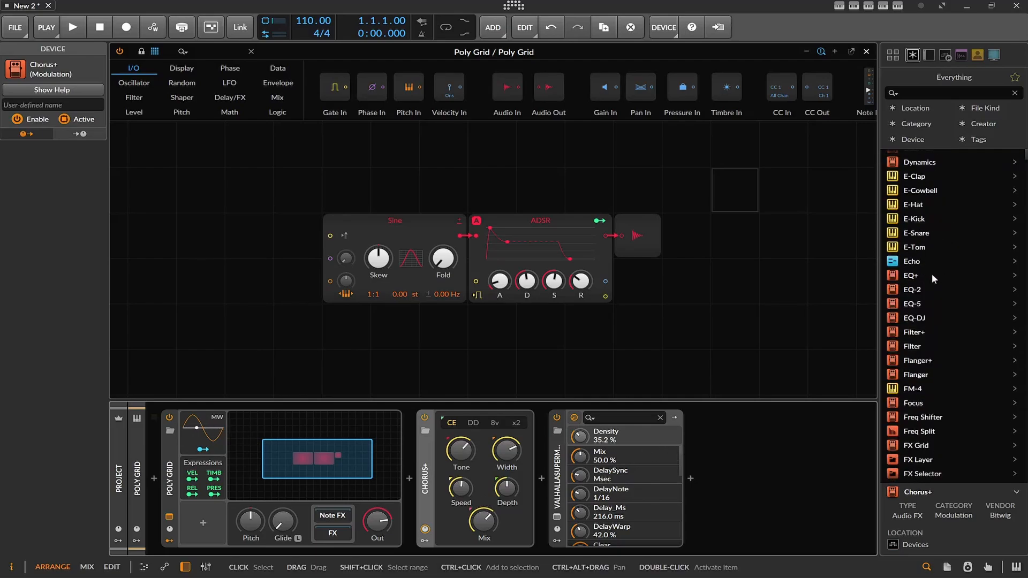
{"action": "left_click_drag", "start_coordinate": [918, 345], "coordinate": [775, 529]}
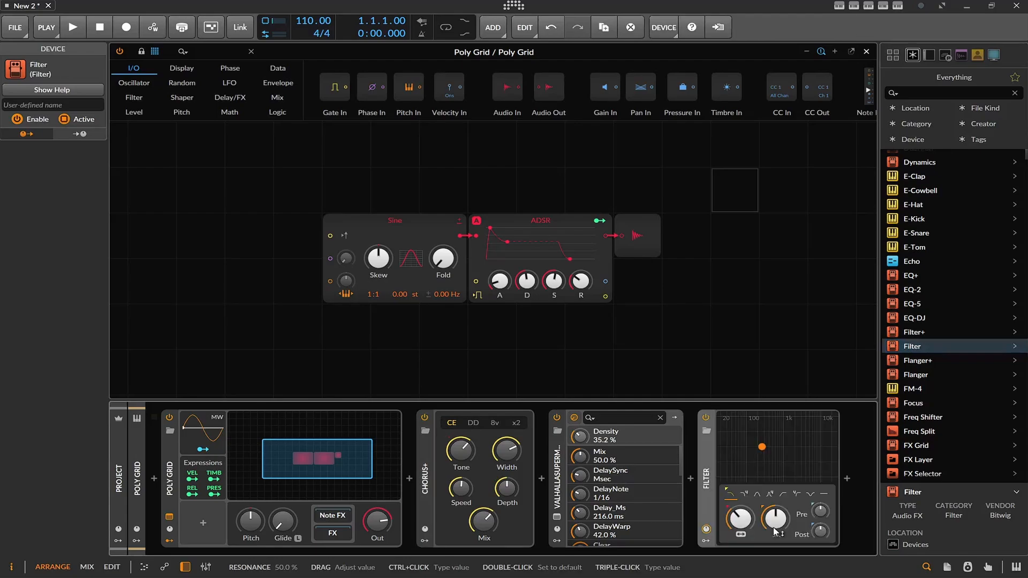
{"action": "mouse_move", "coordinate": [706, 491]}
{"action": "left_mouse_down"}
{"action": "mouse_move", "coordinate": [555, 474]}
{"action": "mouse_move", "coordinate": [566, 470]}
{"action": "left_mouse_up"}
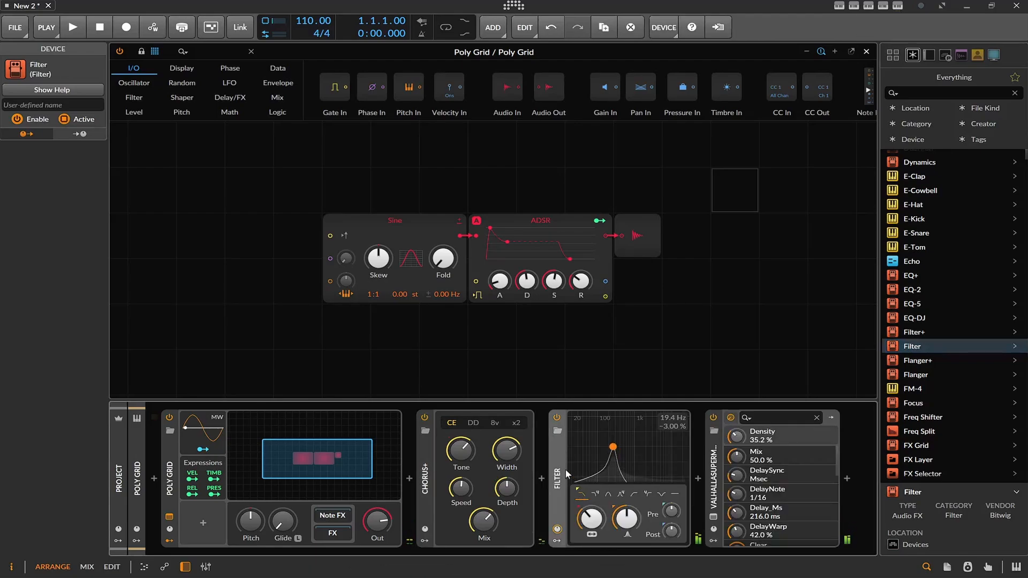
{"action": "left_click_drag", "start_coordinate": [591, 518], "coordinate": [620, 522]}
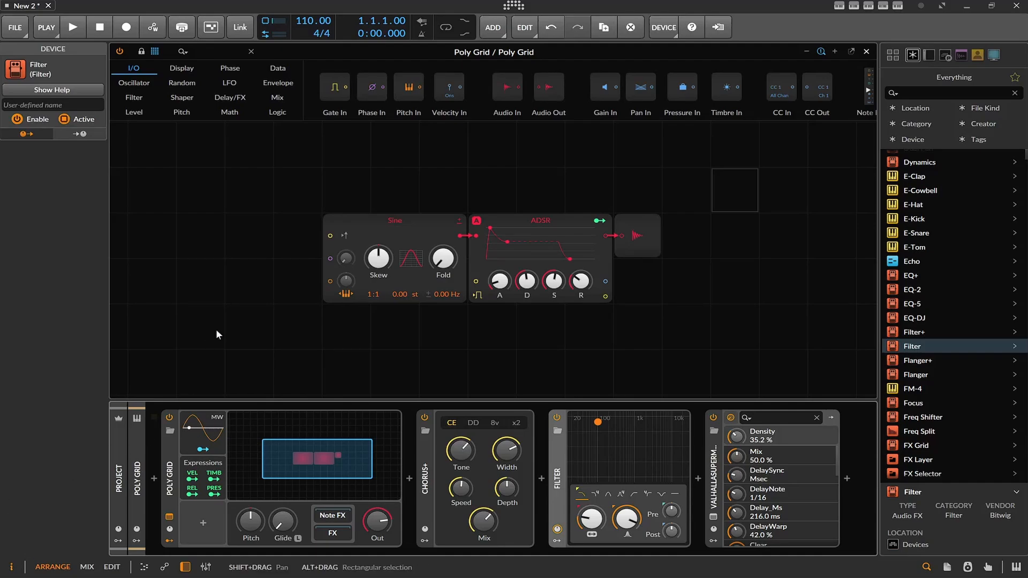
Spread out the grid patch, moving Sine up and away from the ADSR and placing the ADSR and Audio Out farther along the signal path.
{"action": "left_click_drag", "start_coordinate": [349, 219], "coordinate": [300, 217]}
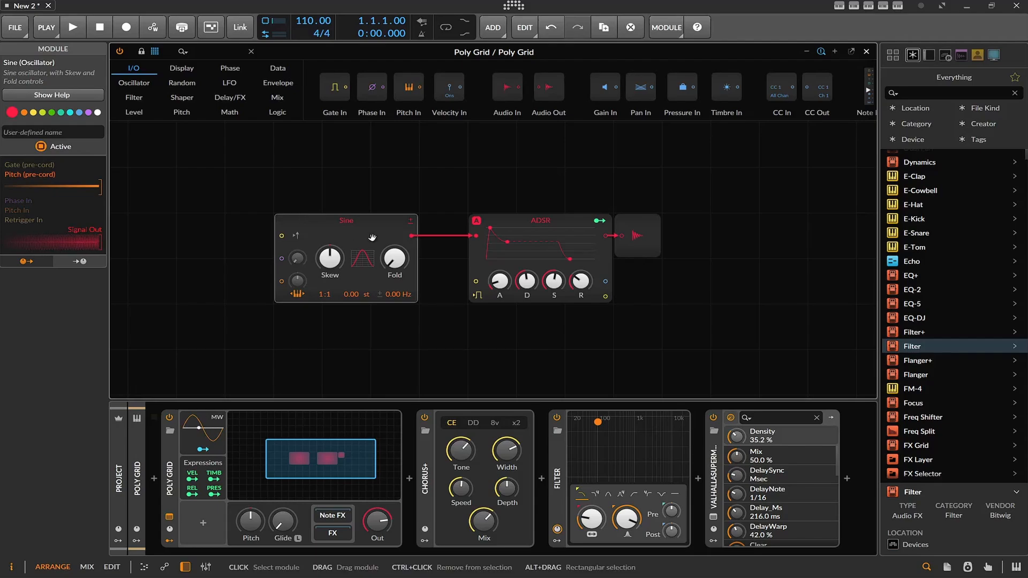
{"action": "left_click_drag", "start_coordinate": [337, 229], "coordinate": [287, 184]}
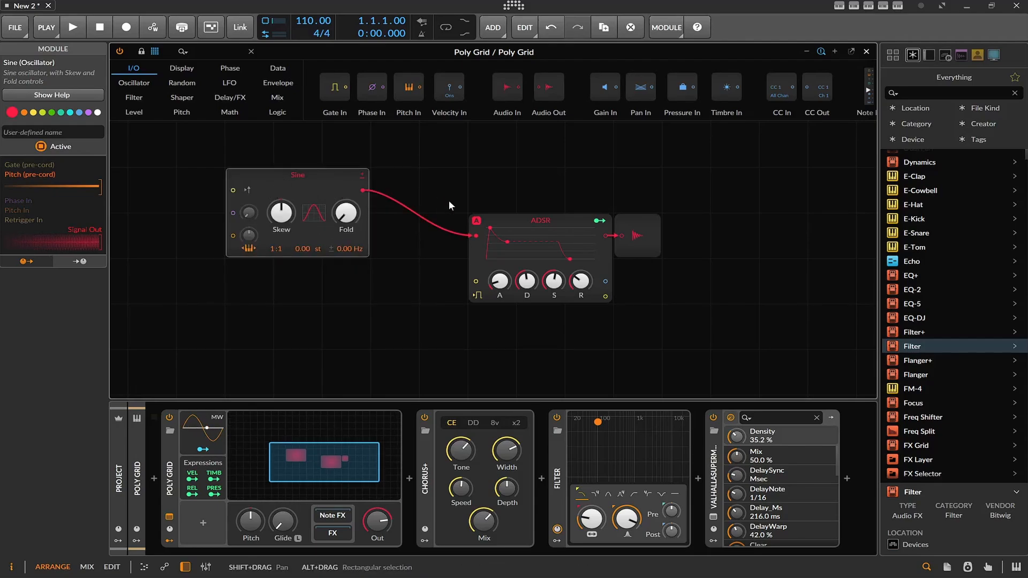
{"action": "mouse_move", "coordinate": [647, 221]}
{"action": "left_mouse_down"}
{"action": "mouse_move", "coordinate": [747, 224]}
{"action": "mouse_move", "coordinate": [648, 223]}
{"action": "left_mouse_up"}
{"action": "mouse_move", "coordinate": [561, 221]}
{"action": "left_mouse_down"}
{"action": "mouse_move", "coordinate": [673, 222]}
{"action": "mouse_move", "coordinate": [555, 237]}
{"action": "left_mouse_up"}
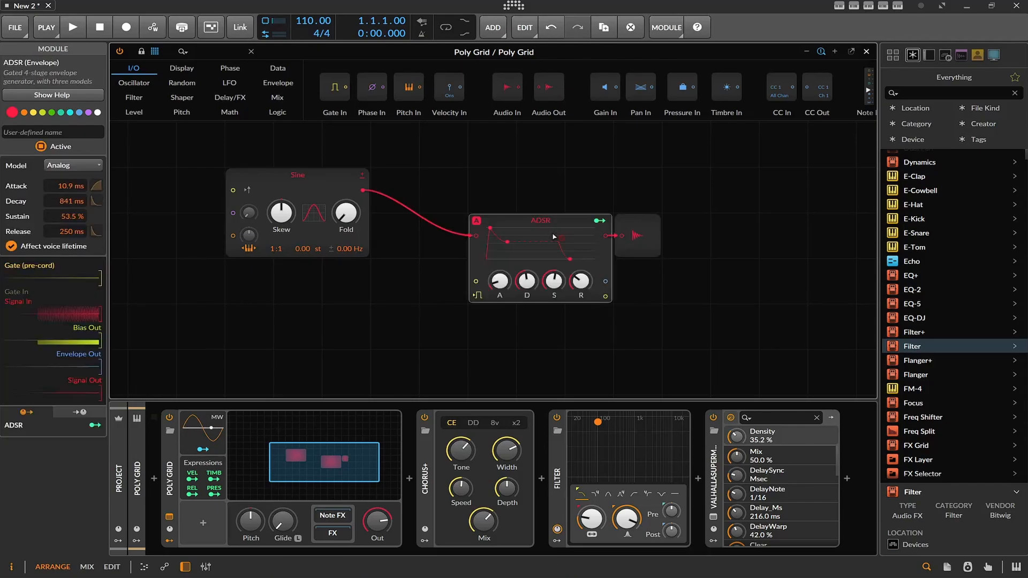
{"action": "left_click_drag", "start_coordinate": [675, 227], "coordinate": [517, 224]}
{"action": "left_click_drag", "start_coordinate": [650, 223], "coordinate": [748, 223]}
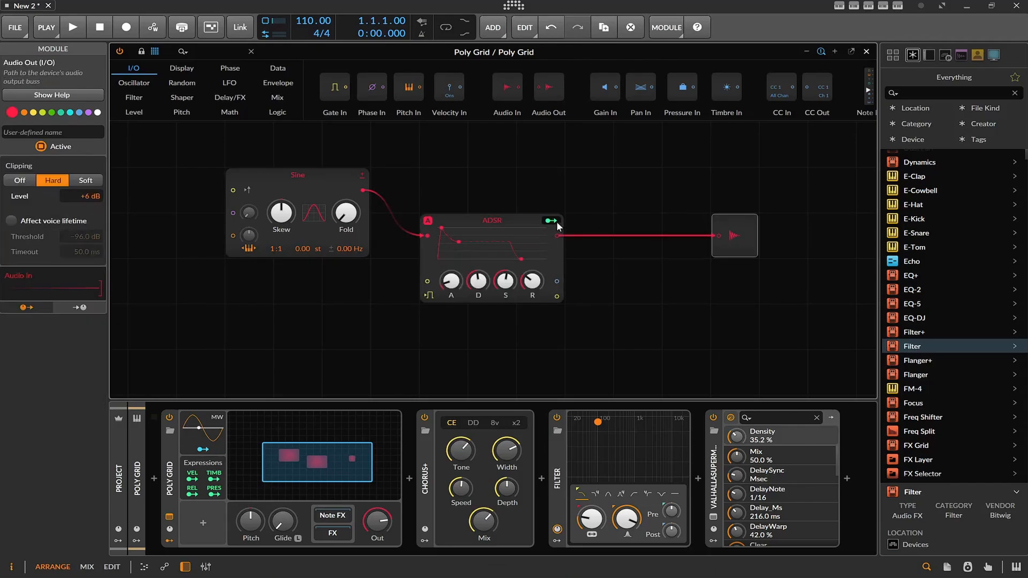
{"action": "left_click", "coordinate": [529, 222]}
{"action": "left_click_drag", "start_coordinate": [529, 222], "coordinate": [675, 222]}
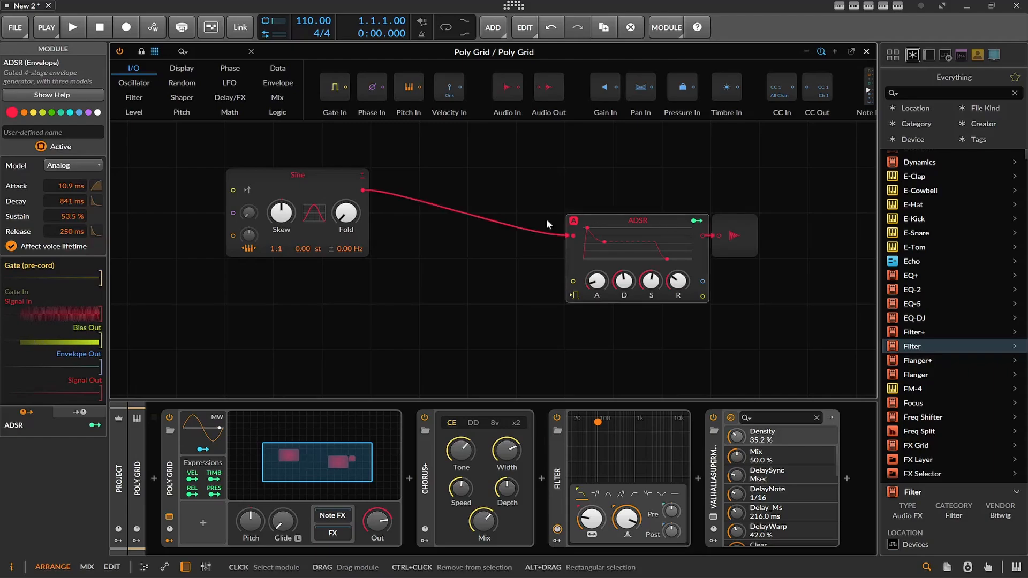
Insert a Mixer module between the Sine and the ADSR, with the Sine feeding channel 1.
{"action": "left_click", "coordinate": [278, 97]}
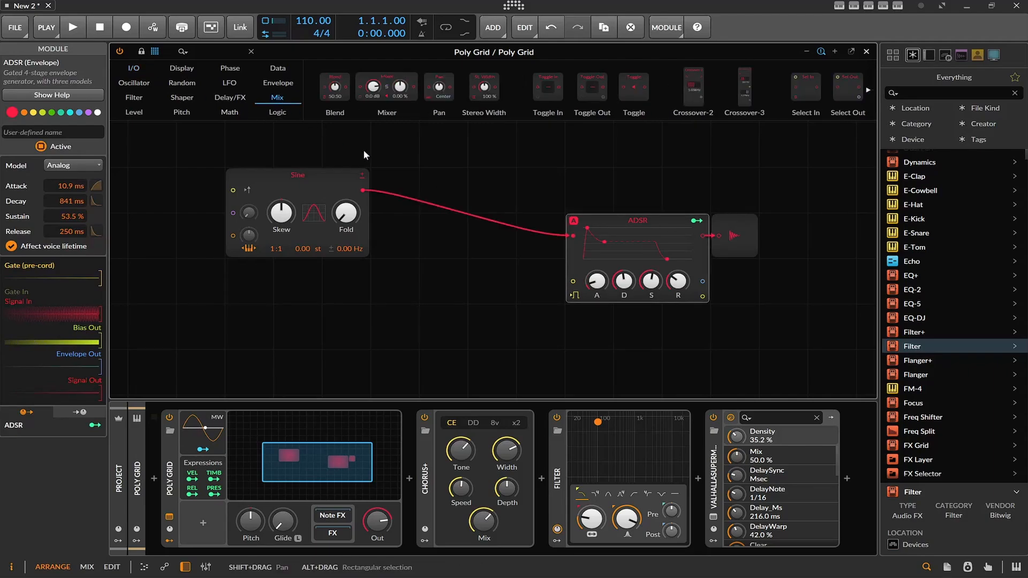
{"action": "left_click_drag", "start_coordinate": [375, 102], "coordinate": [420, 191]}
{"action": "left_click_drag", "start_coordinate": [303, 185], "coordinate": [255, 185]}
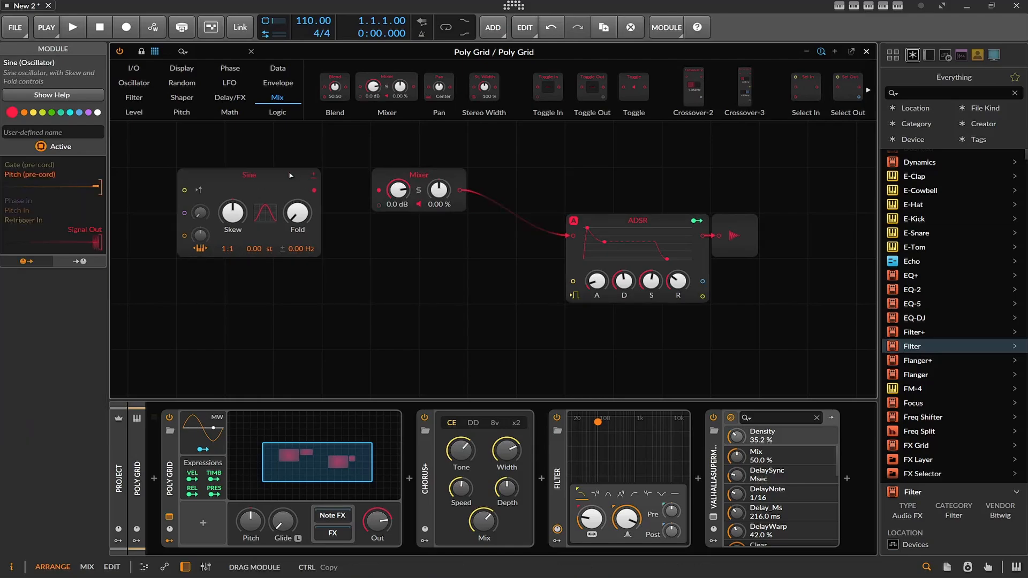
{"action": "left_click_drag", "start_coordinate": [432, 193], "coordinate": [430, 194]}
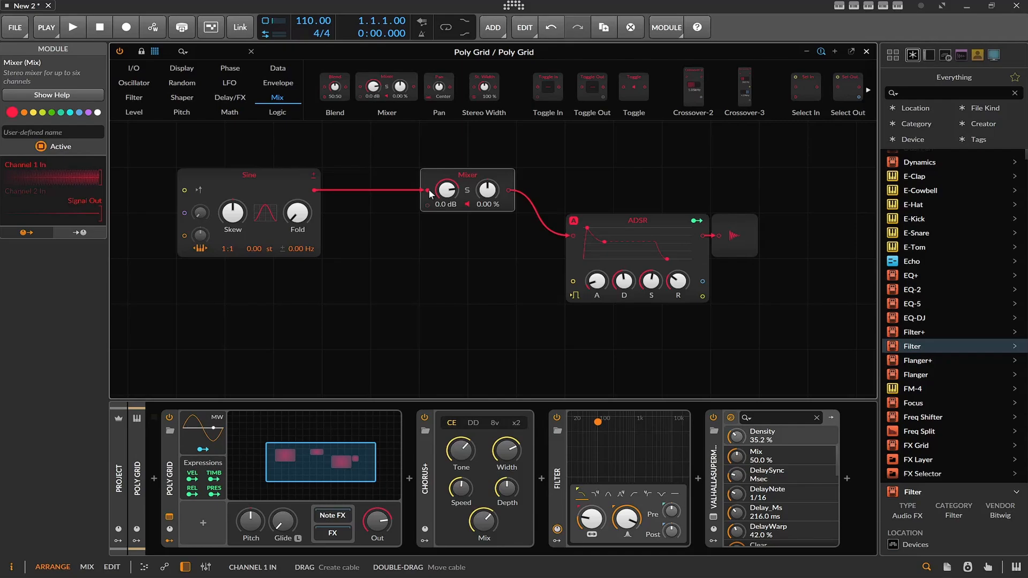
Add a Sub oscillator below the Sine, connect it to Mixer channel 2 and set that channel's level to about +1.9 dB.
{"action": "left_click", "coordinate": [135, 83]}
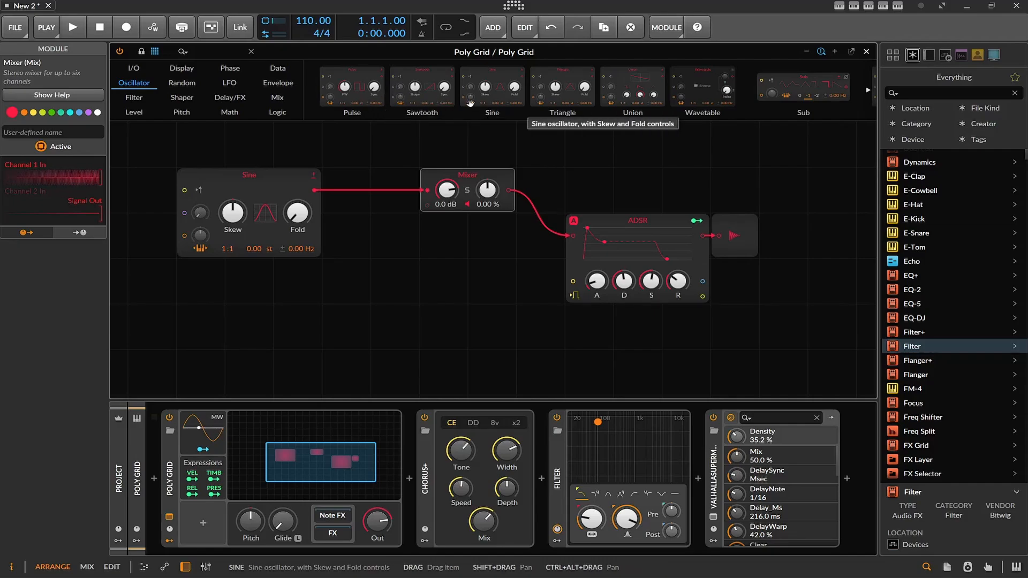
{"action": "scroll", "coordinate": [541, 101], "scroll_direction": "down", "scroll_amount": 3}
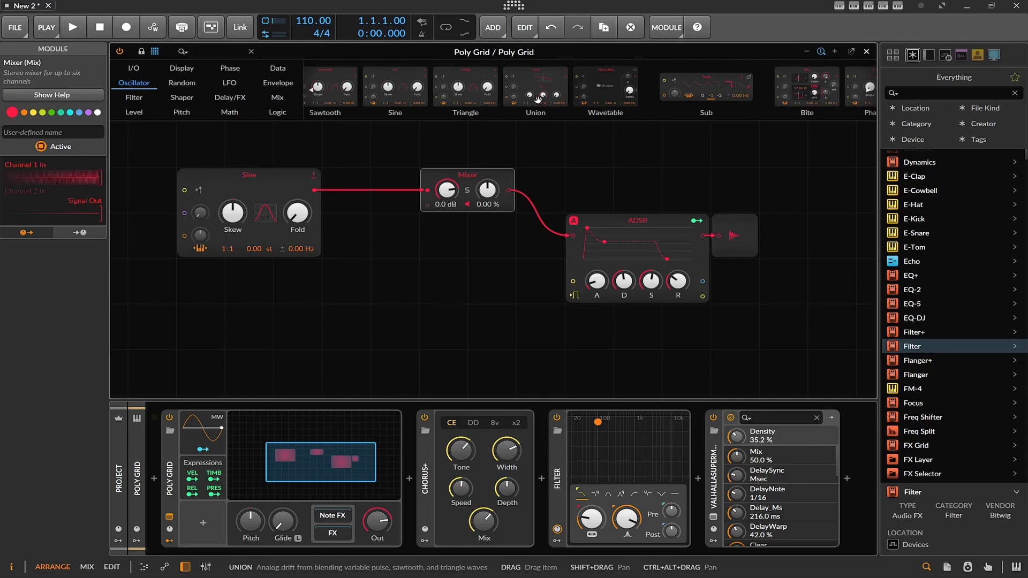
{"action": "left_click_drag", "start_coordinate": [565, 83], "coordinate": [249, 292]}
{"action": "left_click_drag", "start_coordinate": [316, 280], "coordinate": [429, 204]}
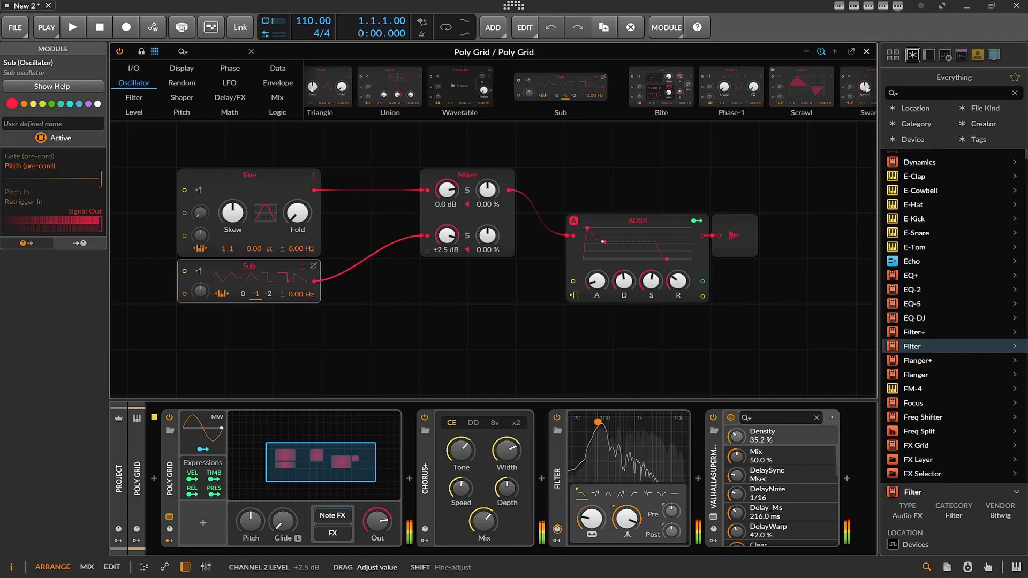
{"action": "left_click_drag", "start_coordinate": [446, 236], "coordinate": [447, 230]}
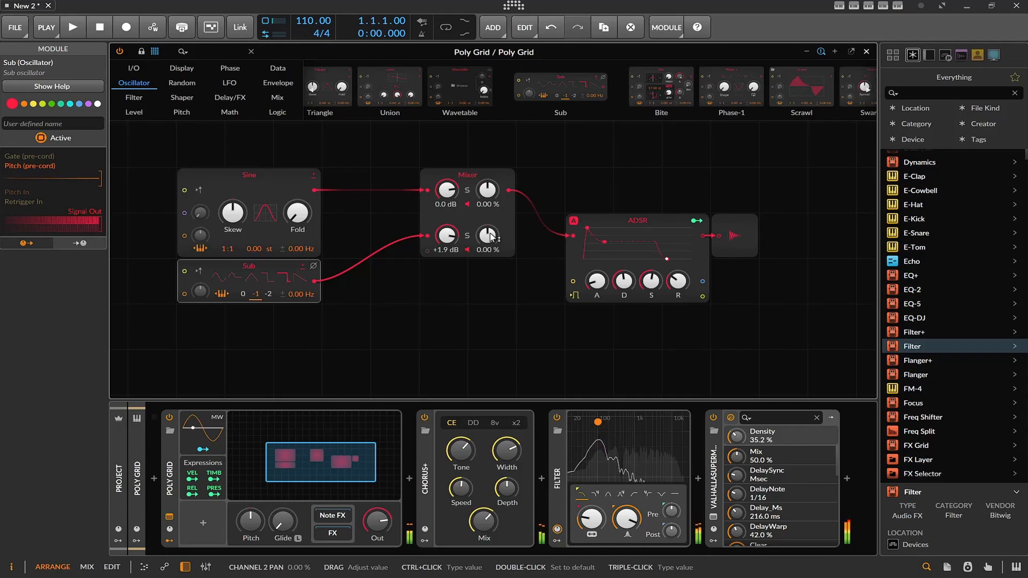
Choose a waveform for the Sub oscillator, try its octave options and set the octave to -2.
{"action": "left_click", "coordinate": [272, 276]}
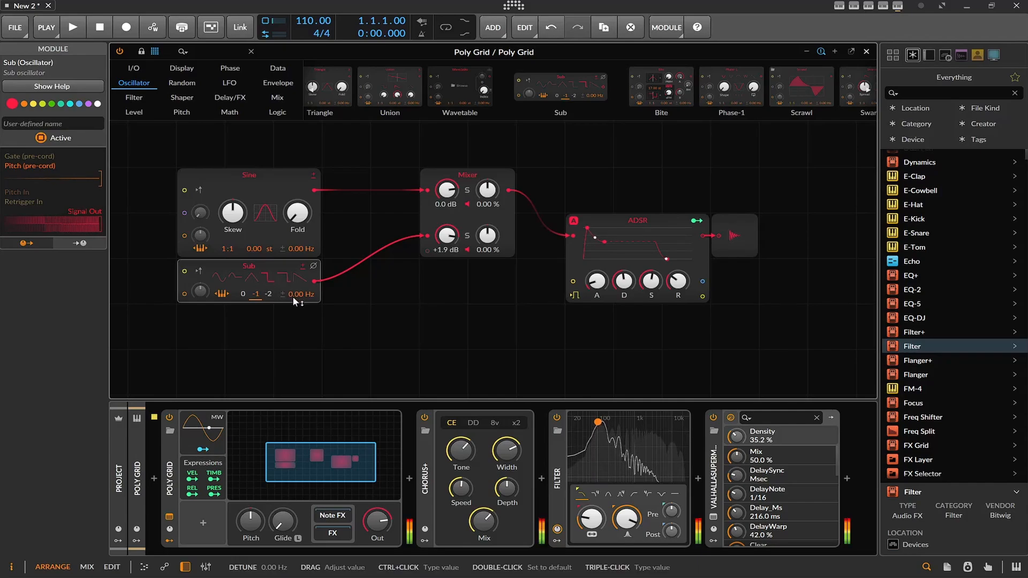
{"action": "left_click", "coordinate": [246, 294]}
{"action": "left_click", "coordinate": [256, 294]}
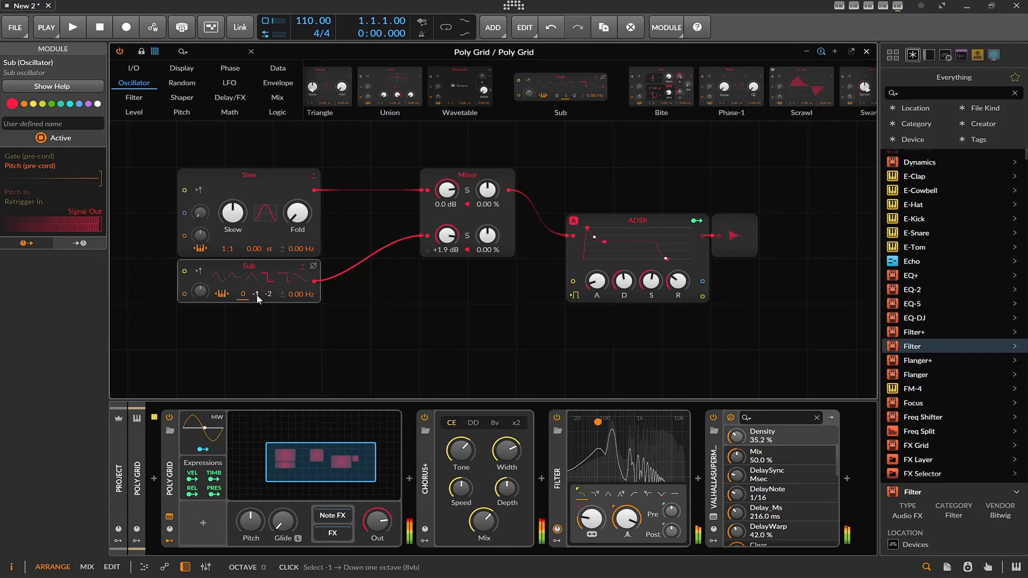
{"action": "left_click", "coordinate": [269, 294]}
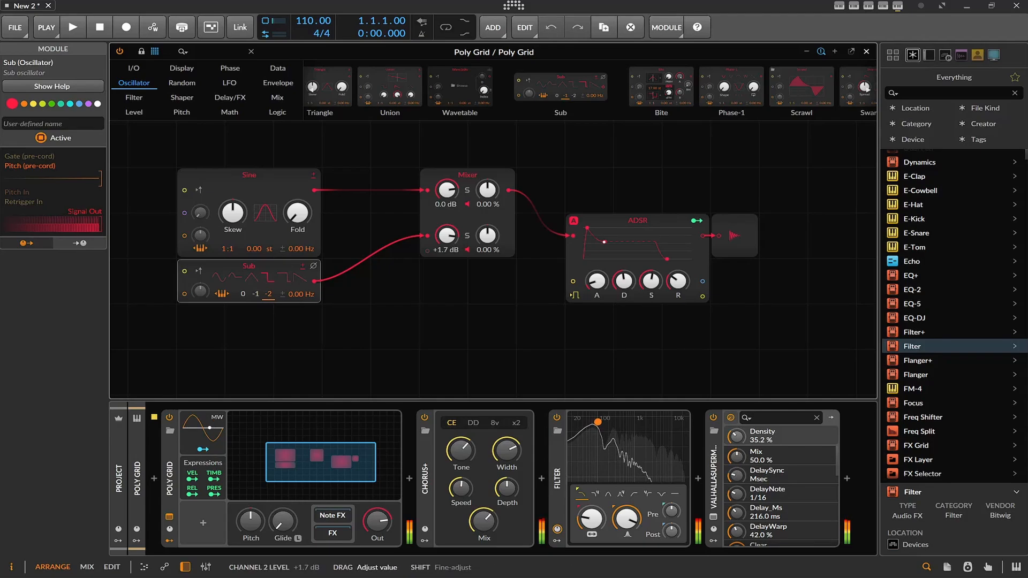
Balance the Mixer levels, with the Sine channel at about +1.4 dB and the Sub channel at about -5.4 dB.
{"action": "left_click_drag", "start_coordinate": [446, 236], "coordinate": [446, 244]}
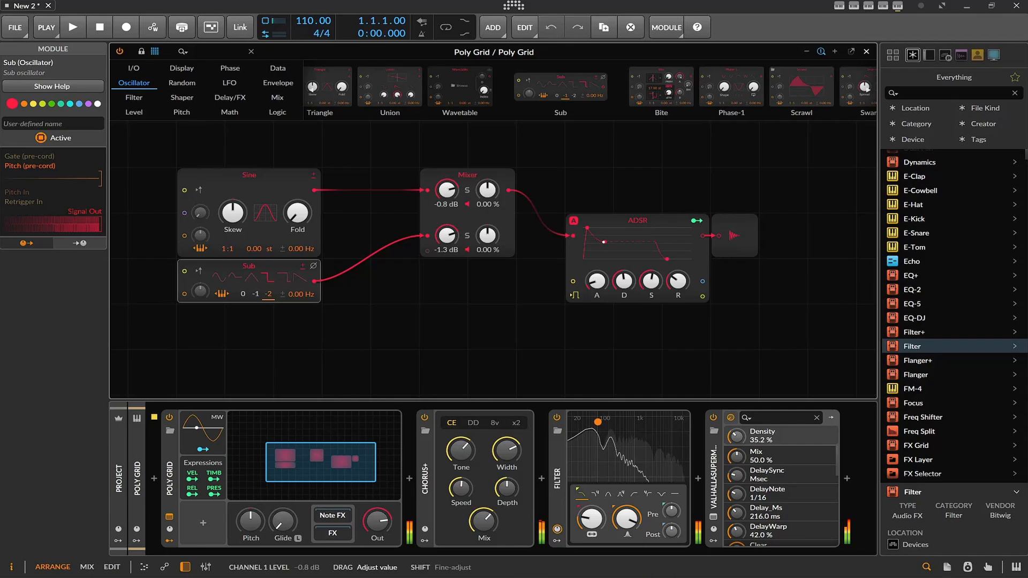
{"action": "left_click_drag", "start_coordinate": [448, 191], "coordinate": [448, 181]}
{"action": "left_click_drag", "start_coordinate": [447, 236], "coordinate": [440, 242]}
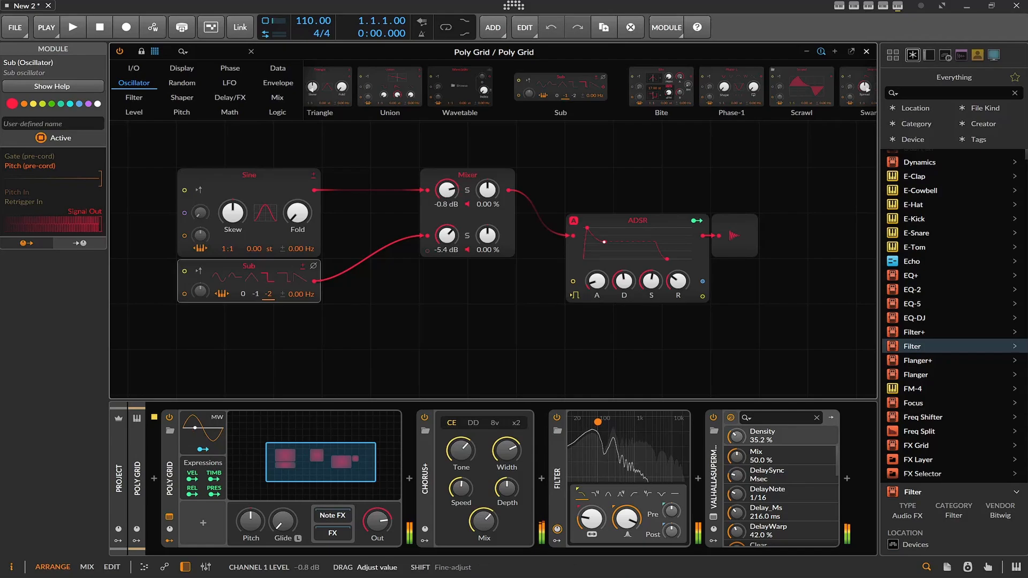
{"action": "left_click_drag", "start_coordinate": [445, 190], "coordinate": [443, 193]}
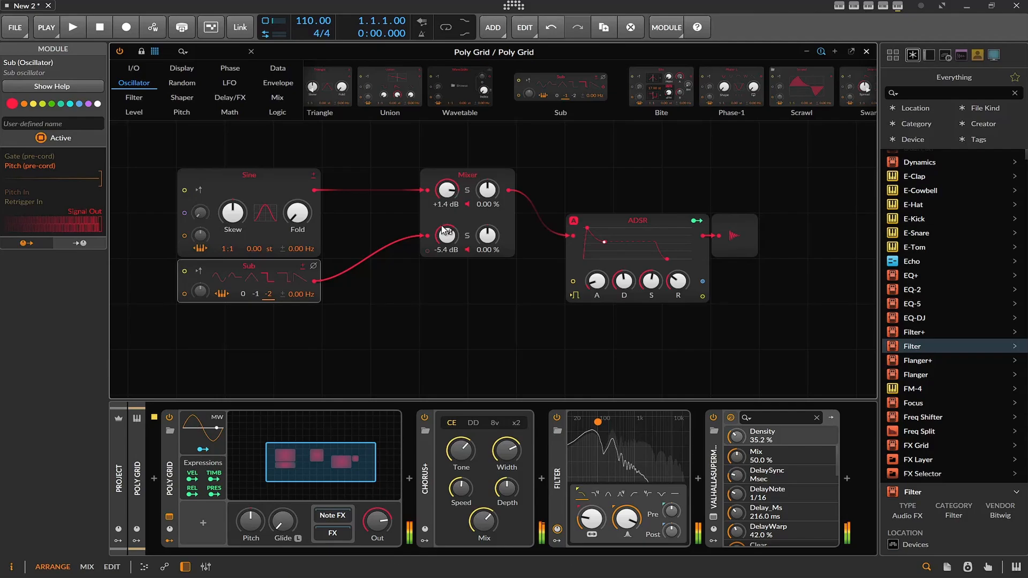
Set the Sine's Mixer channel to about +2.9 dB and the Sub's to about -8.5 dB, and raise the Sine's Fold while lowering its Skew.
{"action": "left_click_drag", "start_coordinate": [446, 236], "coordinate": [446, 252]}
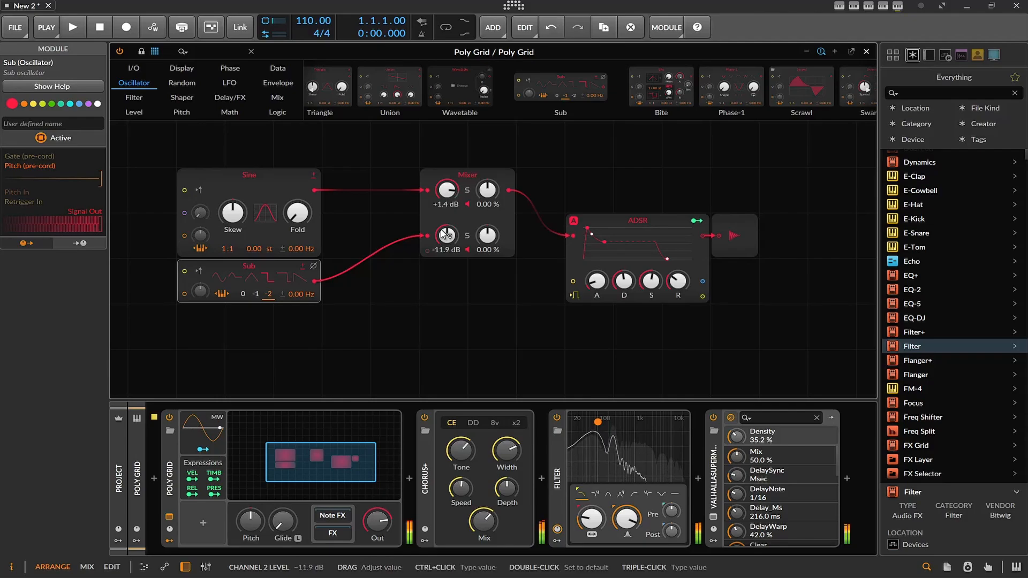
{"action": "left_click_drag", "start_coordinate": [447, 190], "coordinate": [446, 185]}
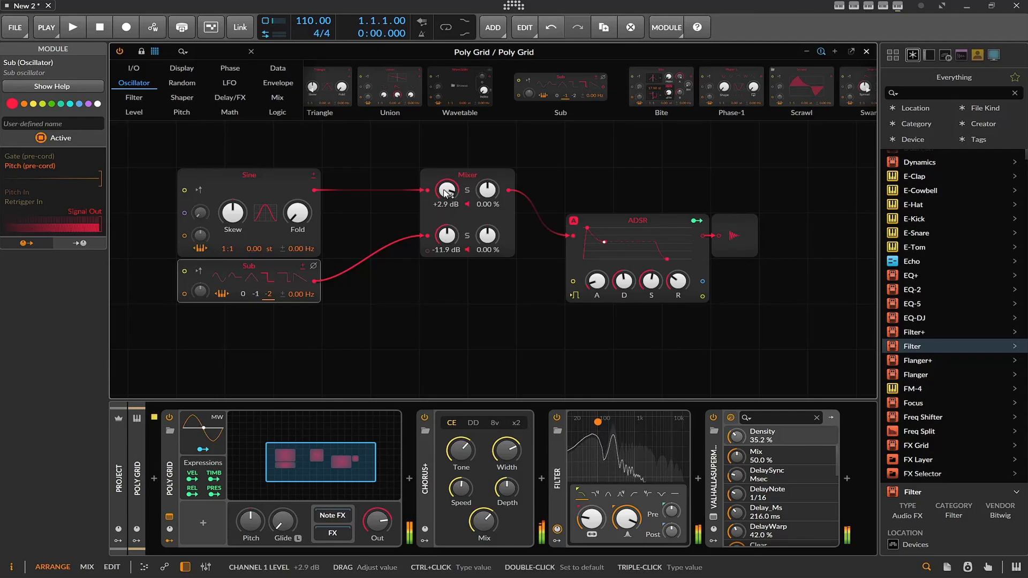
{"action": "left_click_drag", "start_coordinate": [446, 236], "coordinate": [447, 236]}
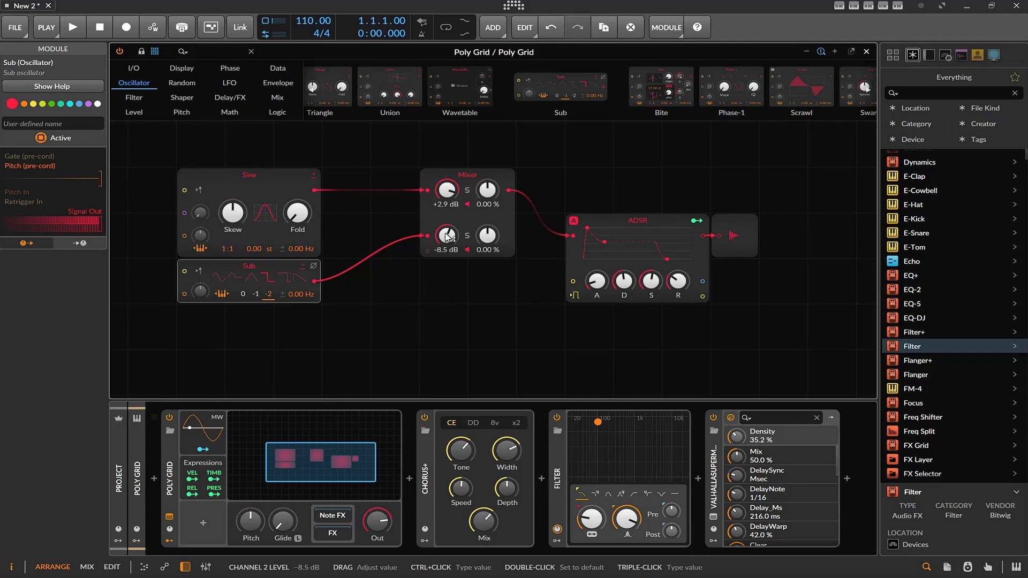
{"action": "left_click_drag", "start_coordinate": [297, 217], "coordinate": [296, 205]}
{"action": "left_click_drag", "start_coordinate": [233, 212], "coordinate": [242, 223]}
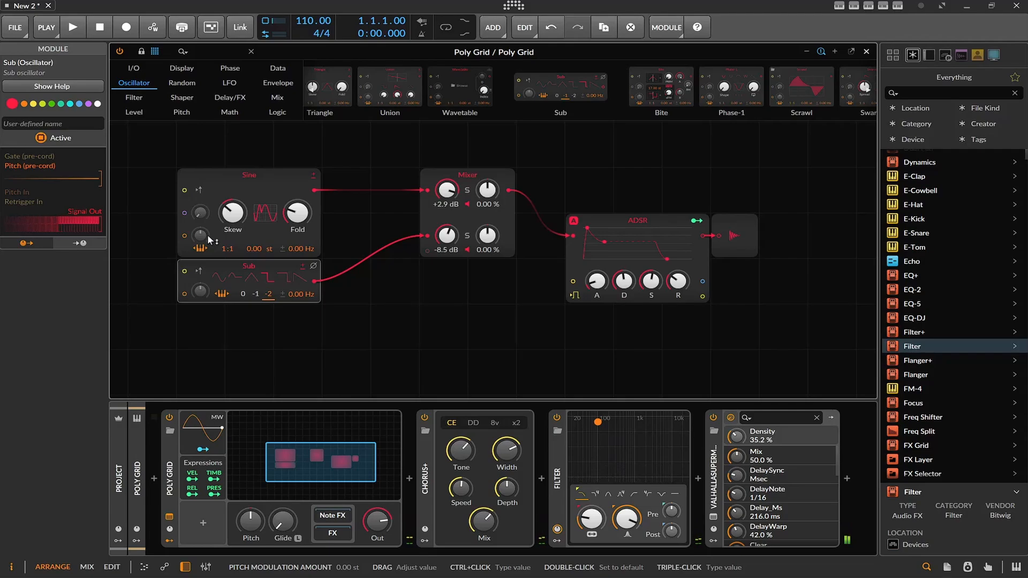
Browse the oscillator modules, place a Union oscillator below the Sub and check which modules could replace it.
{"action": "scroll", "coordinate": [549, 106], "scroll_direction": "down", "scroll_amount": 2}
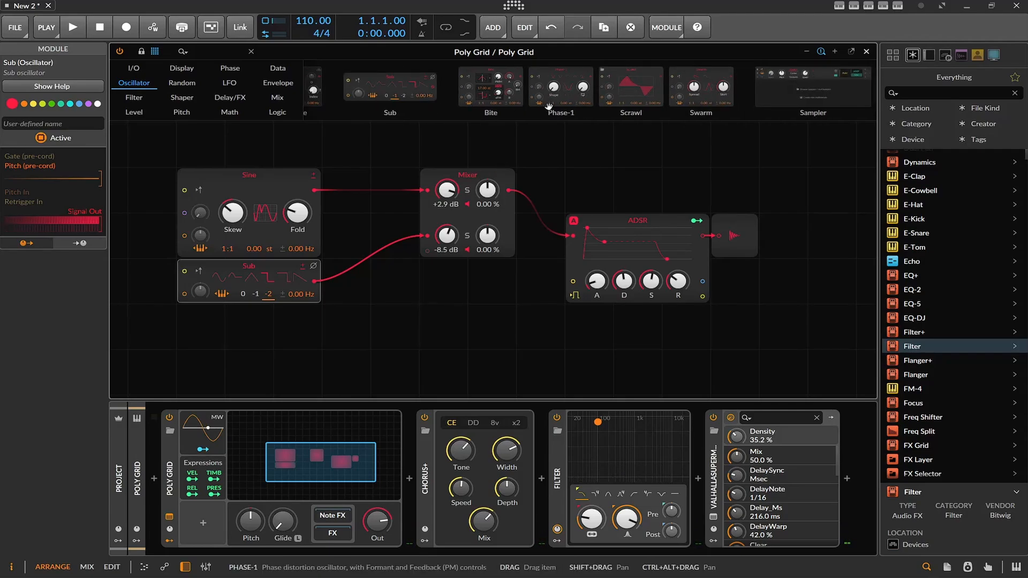
{"action": "scroll", "coordinate": [605, 105], "scroll_direction": "up", "scroll_amount": 4}
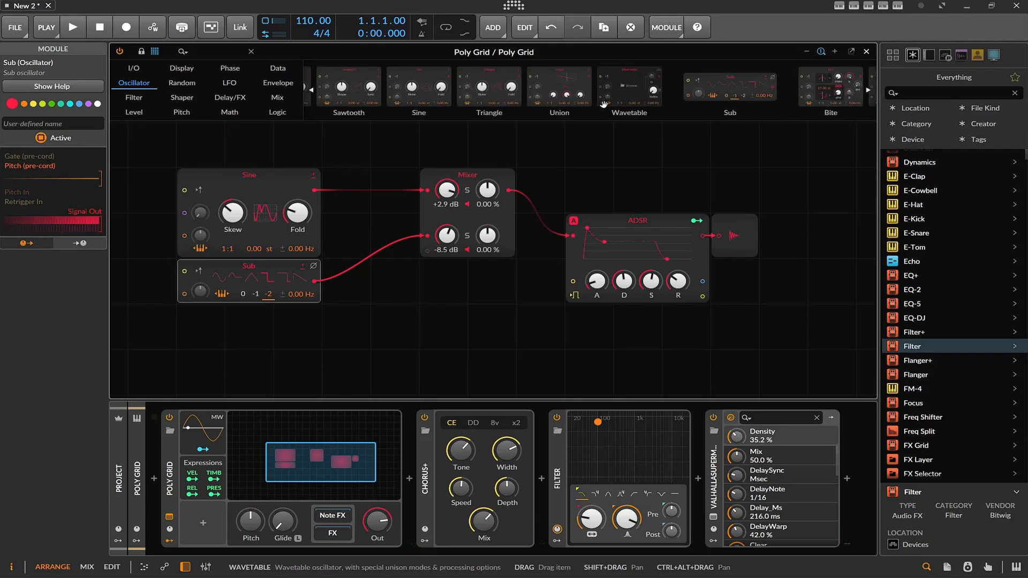
{"action": "scroll", "coordinate": [604, 105], "scroll_direction": "up", "scroll_amount": 1}
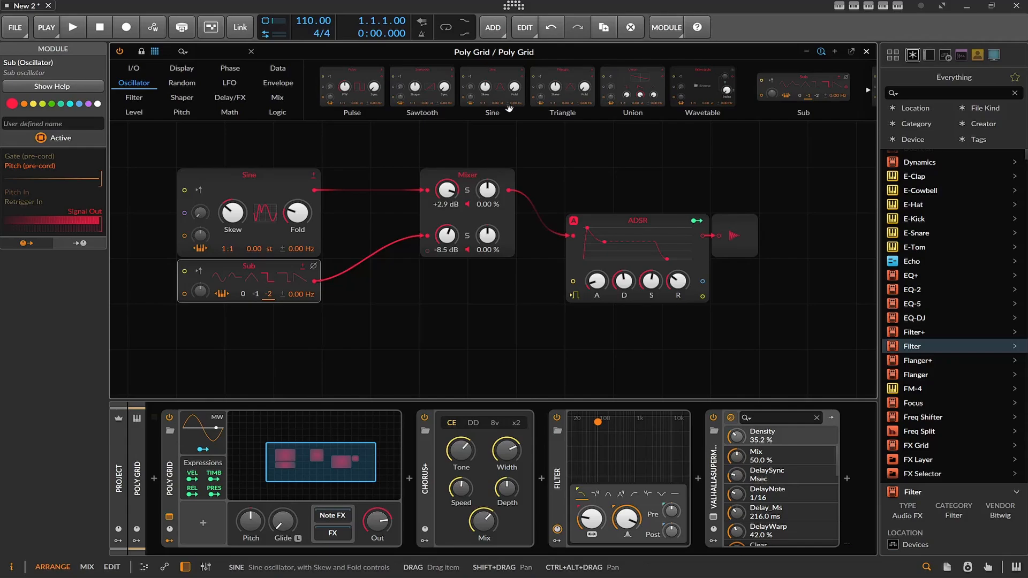
{"action": "left_click_drag", "start_coordinate": [633, 88], "coordinate": [347, 326]}
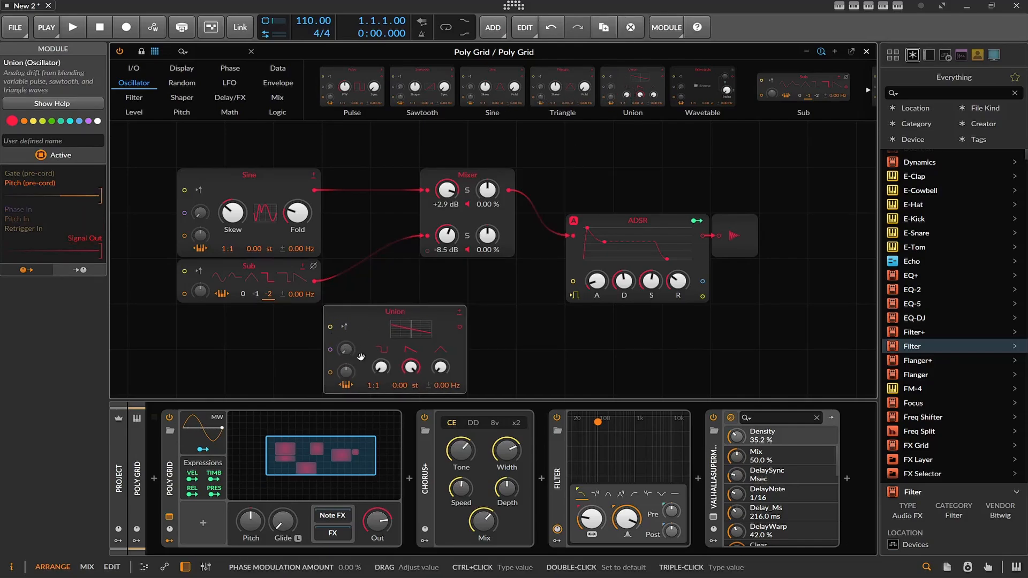
{"action": "right_click", "coordinate": [445, 312]}
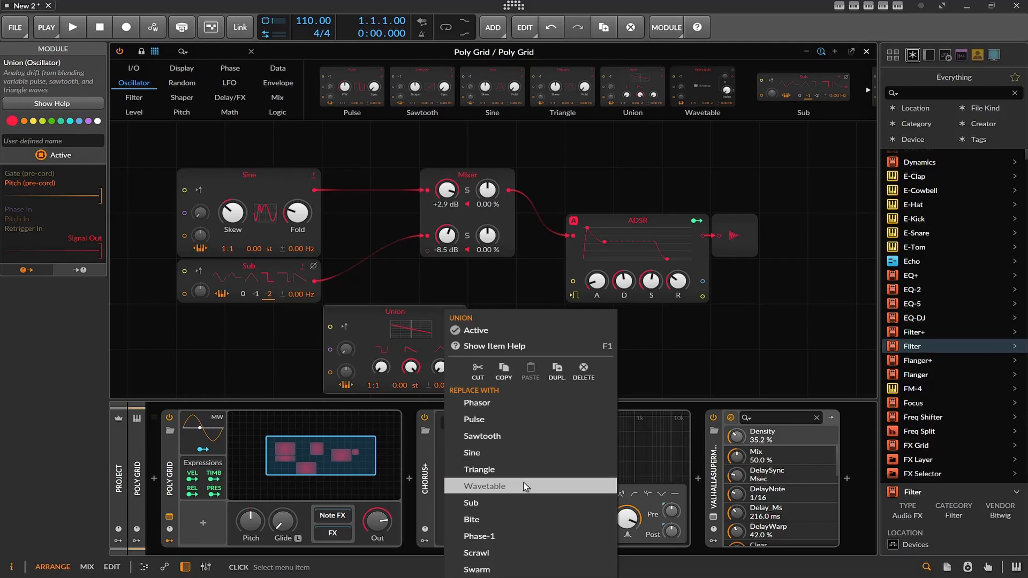
{"action": "left_click", "coordinate": [367, 321]}
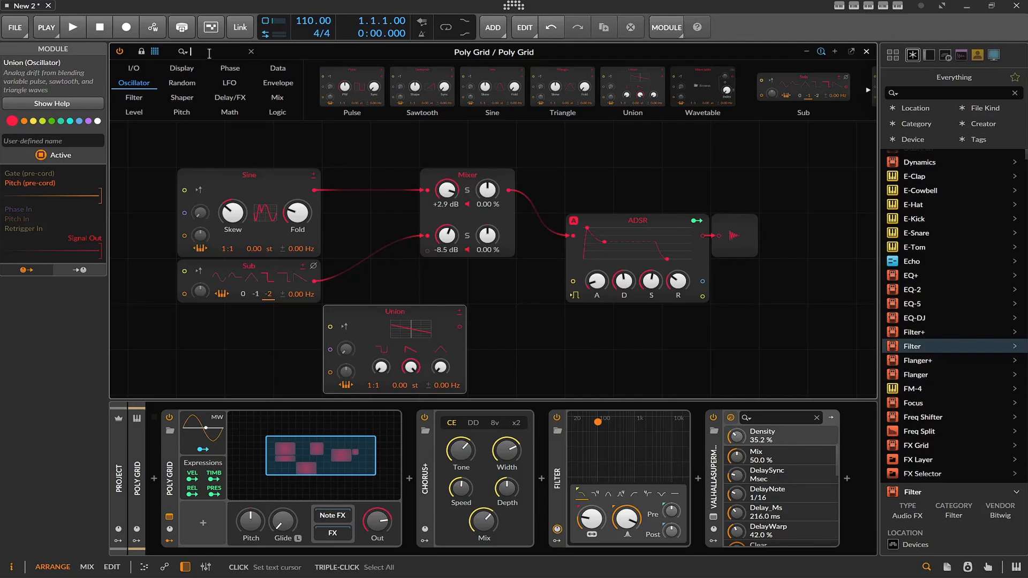
Search the modules for "no", add a Noise module feeding Mixer channel 3 and raise that channel to about +3.9 dB.
{"action": "type", "text": "no"}
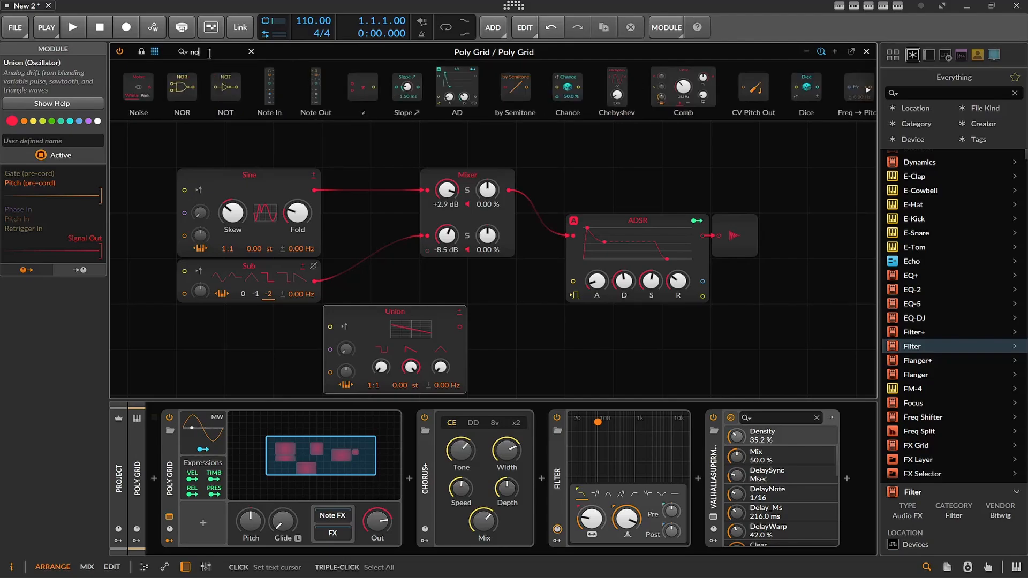
{"action": "left_click_drag", "start_coordinate": [141, 87], "coordinate": [429, 252]}
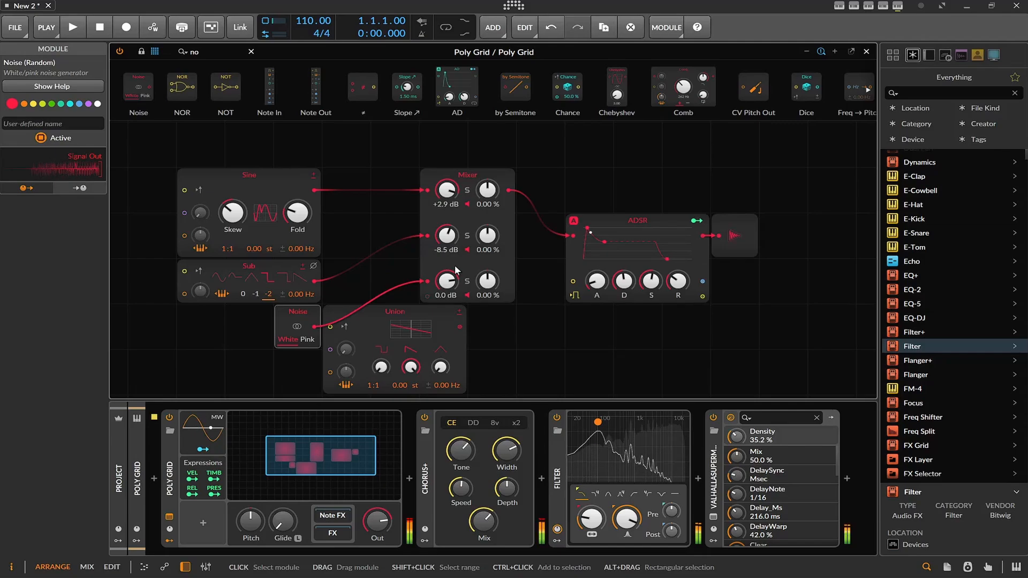
{"action": "left_click_drag", "start_coordinate": [448, 283], "coordinate": [449, 268]}
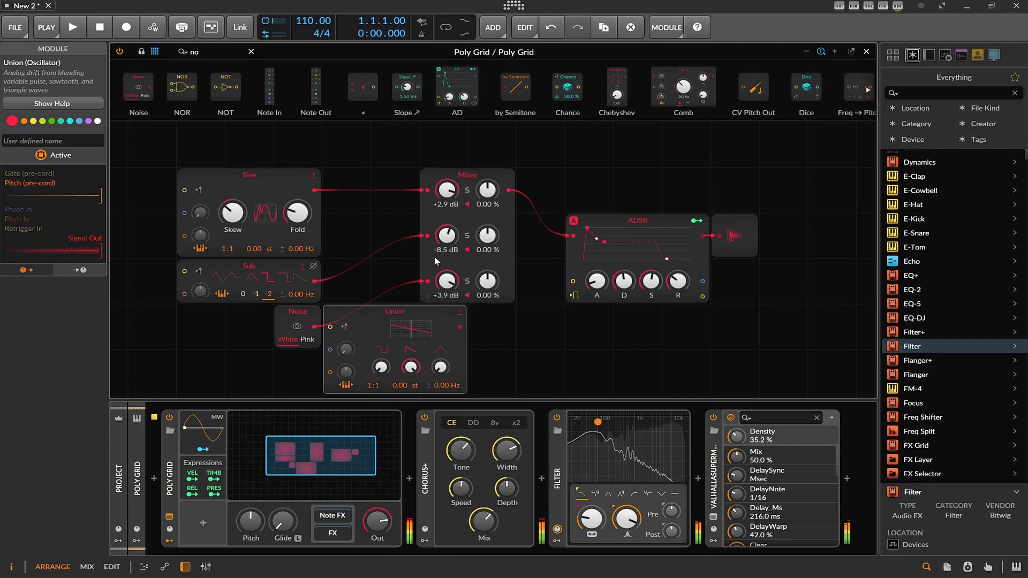
Rebalance the Mixer with the Sine at about -0.4 dB, the Sub at -13.2 dB and the Noise at +2.7 dB.
{"action": "left_click_drag", "start_coordinate": [448, 237], "coordinate": [448, 251]}
{"action": "left_click_drag", "start_coordinate": [451, 193], "coordinate": [451, 207]}
{"action": "left_click_drag", "start_coordinate": [447, 281], "coordinate": [447, 287]}
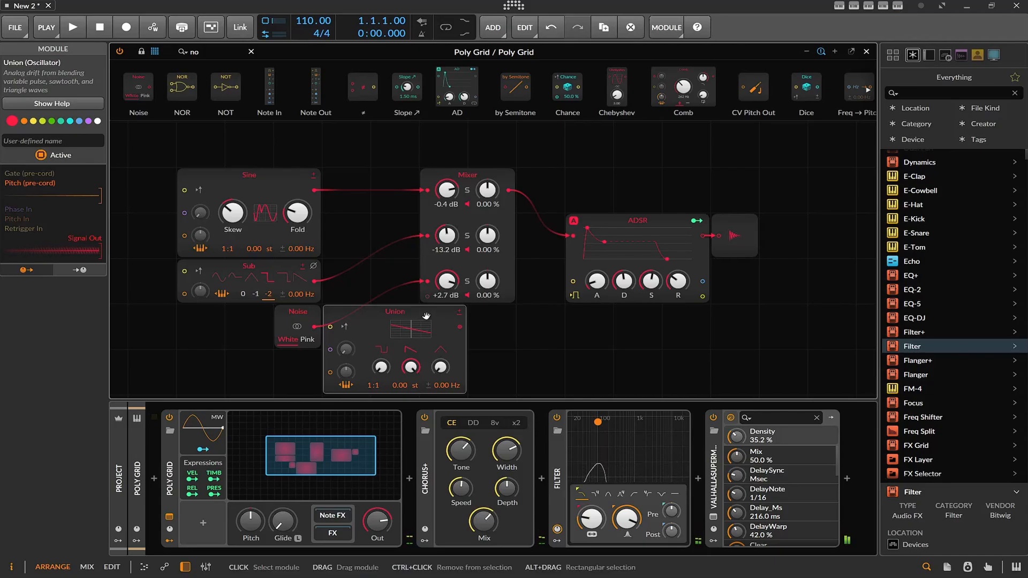
Move the unconnected Union oscillator down, well clear of the Noise module.
{"action": "scroll", "coordinate": [428, 315], "scroll_direction": "down", "scroll_amount": 5}
{"action": "left_click_drag", "start_coordinate": [415, 182], "coordinate": [366, 273]}
{"action": "scroll", "coordinate": [473, 270], "scroll_direction": "up", "scroll_amount": 5}
{"action": "scroll", "coordinate": [469, 312], "scroll_direction": "down", "scroll_amount": 2}
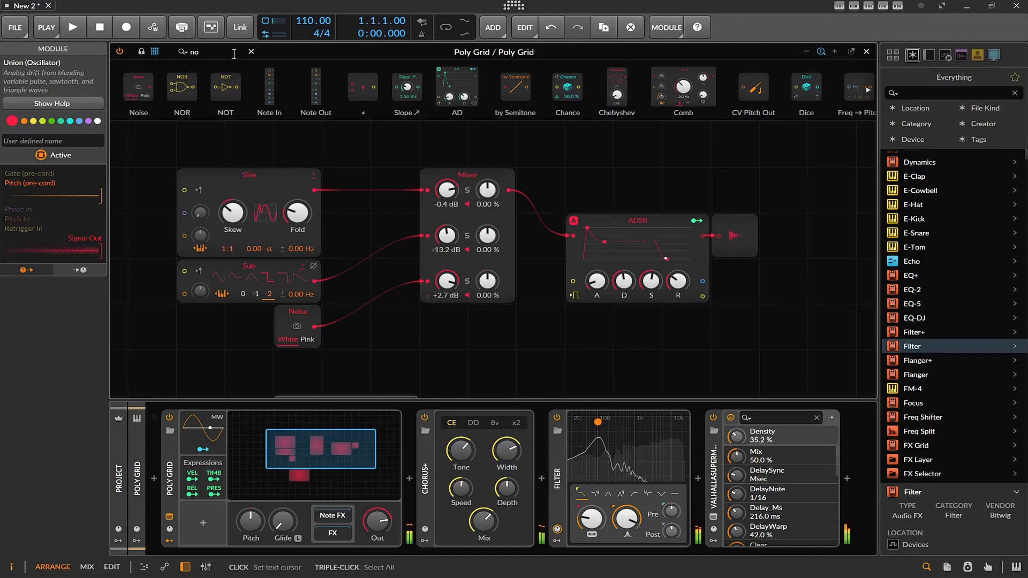
Clear the module search, insert an Add math module between the Sine and Mixer channel 1, and move the Sine up to make room.
{"action": "left_click", "coordinate": [251, 52]}
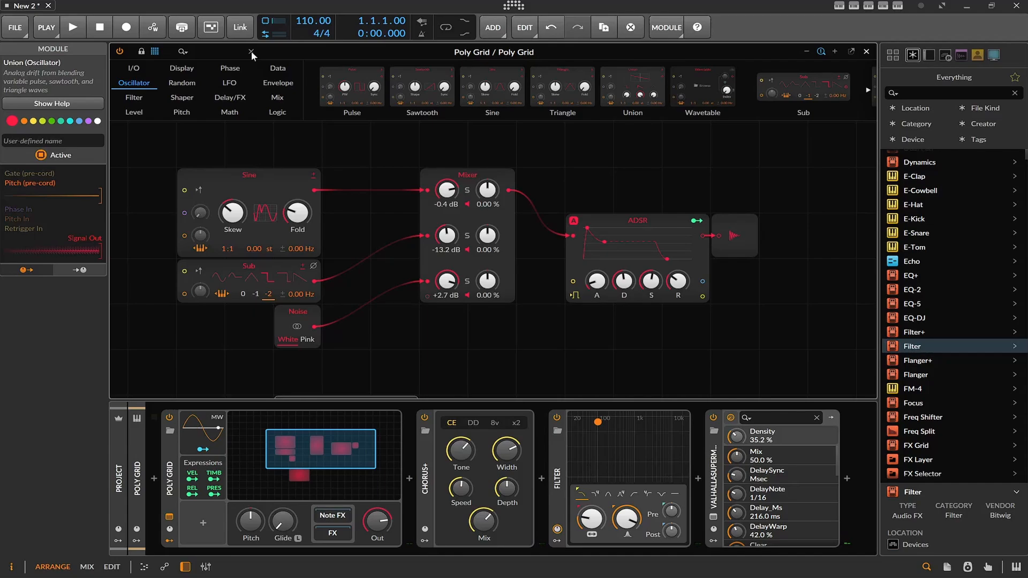
{"action": "scroll", "coordinate": [494, 79], "scroll_direction": "down", "scroll_amount": 3}
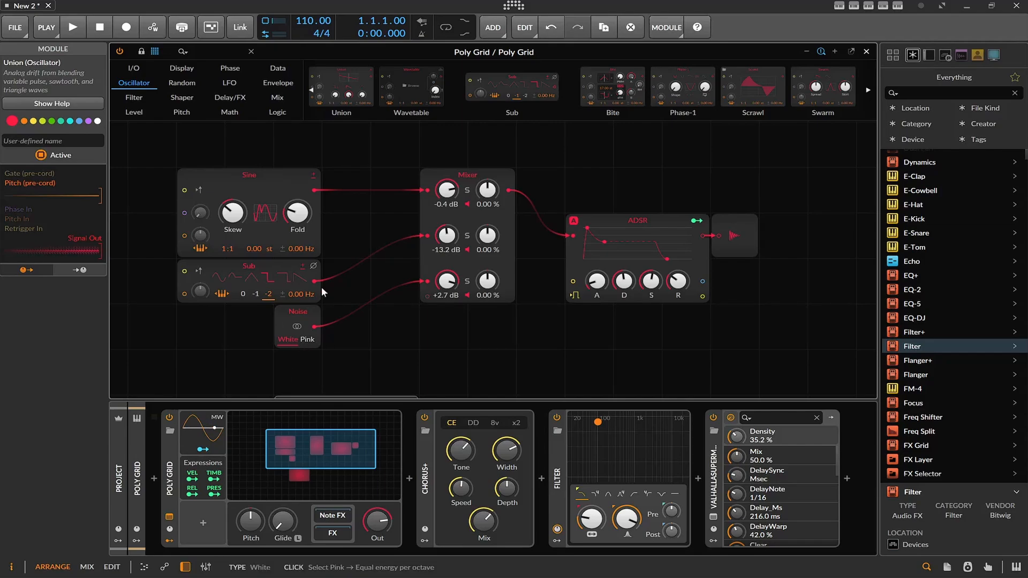
{"action": "left_click", "coordinate": [275, 98]}
{"action": "scroll", "coordinate": [396, 91], "scroll_direction": "up", "scroll_amount": 5}
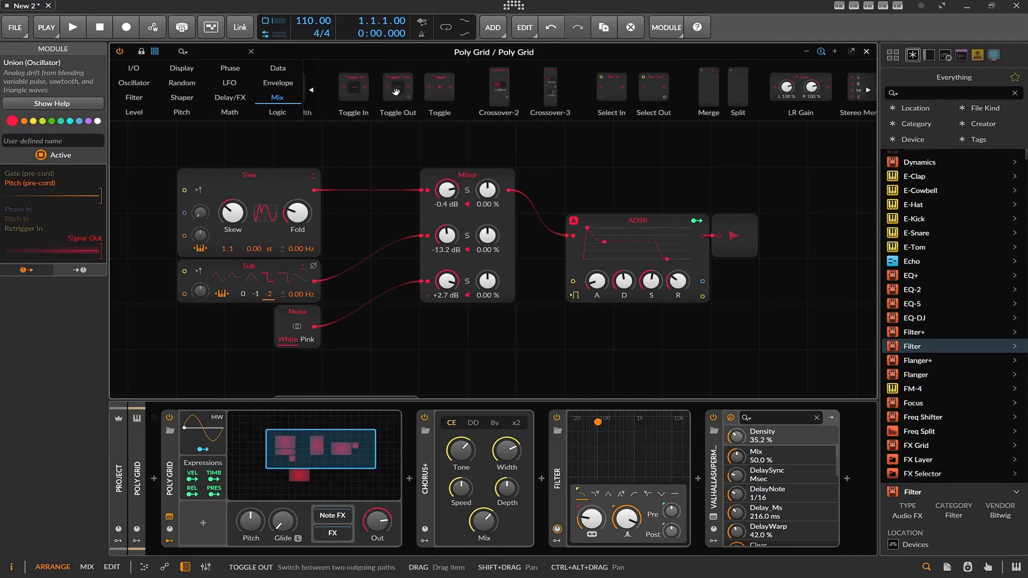
{"action": "scroll", "coordinate": [403, 87], "scroll_direction": "down", "scroll_amount": 5}
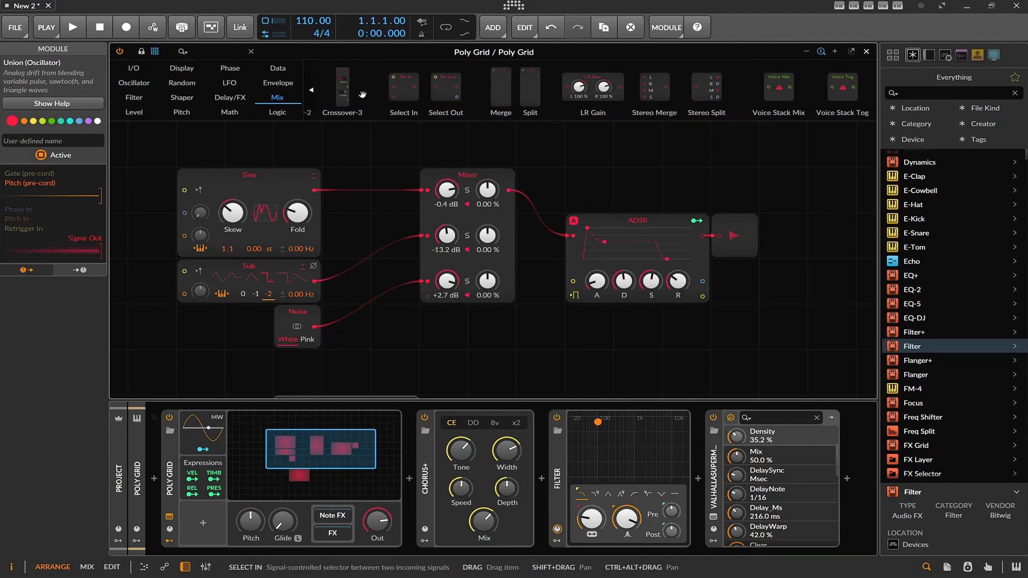
{"action": "left_click", "coordinate": [280, 113]}
{"action": "left_click", "coordinate": [229, 112]}
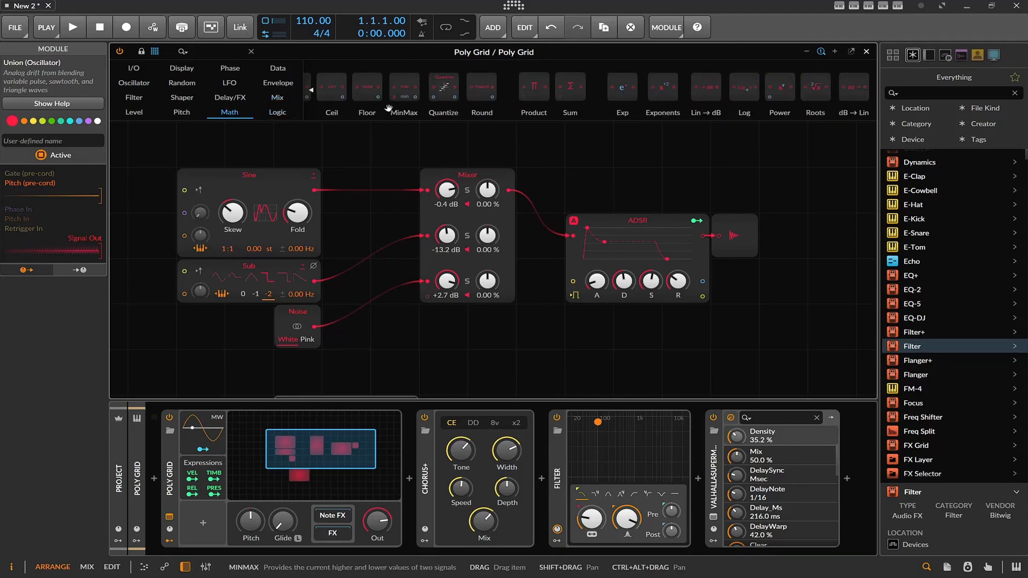
{"action": "scroll", "coordinate": [542, 101], "scroll_direction": "up", "scroll_amount": 3}
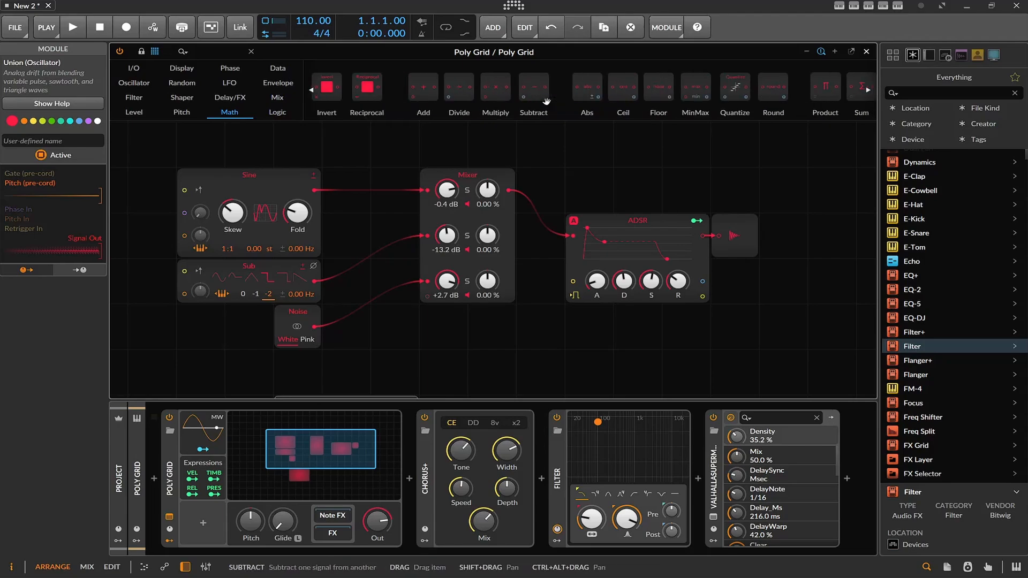
{"action": "left_click_drag", "start_coordinate": [472, 87], "coordinate": [323, 189]}
{"action": "left_click_drag", "start_coordinate": [241, 194], "coordinate": [240, 164]}
Add a Sawtooth oscillator below the Sine, wire it to the Add module's second input and offset its pitch by about 3.04 st.
{"action": "left_click", "coordinate": [135, 83]}
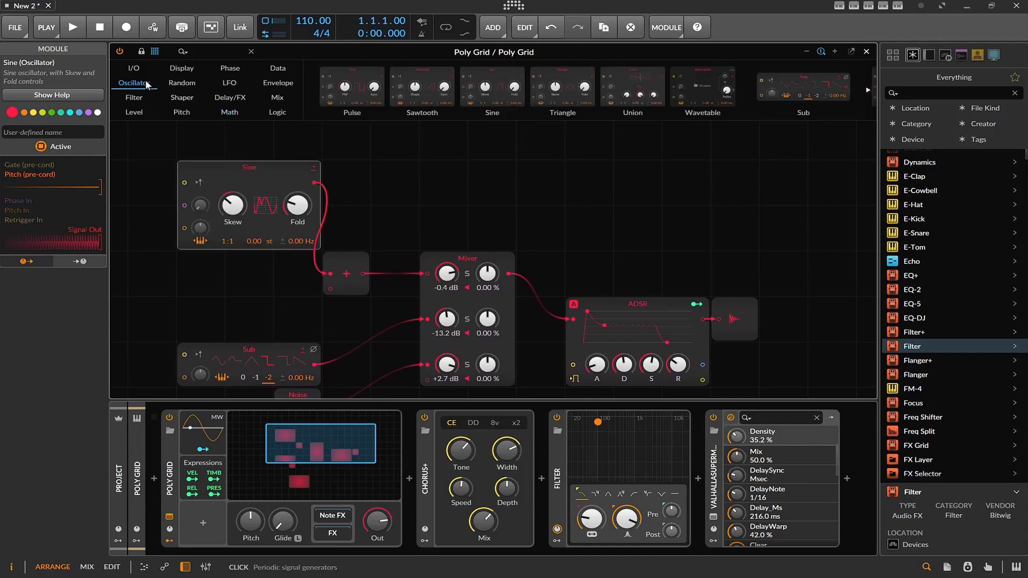
{"action": "left_click_drag", "start_coordinate": [423, 90], "coordinate": [197, 274]}
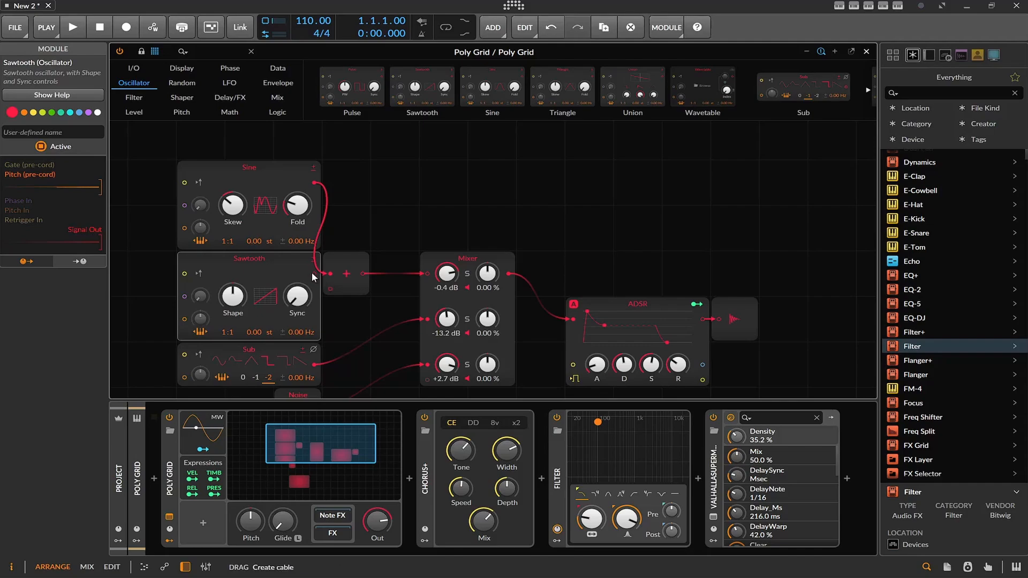
{"action": "left_click_drag", "start_coordinate": [313, 273], "coordinate": [331, 289]}
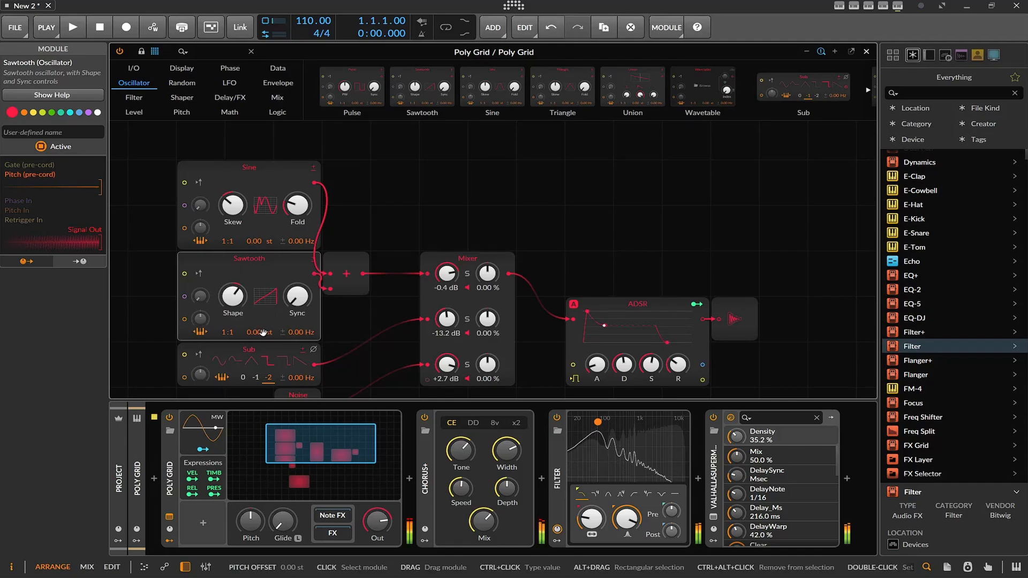
{"action": "left_click_drag", "start_coordinate": [256, 332], "coordinate": [256, 327]}
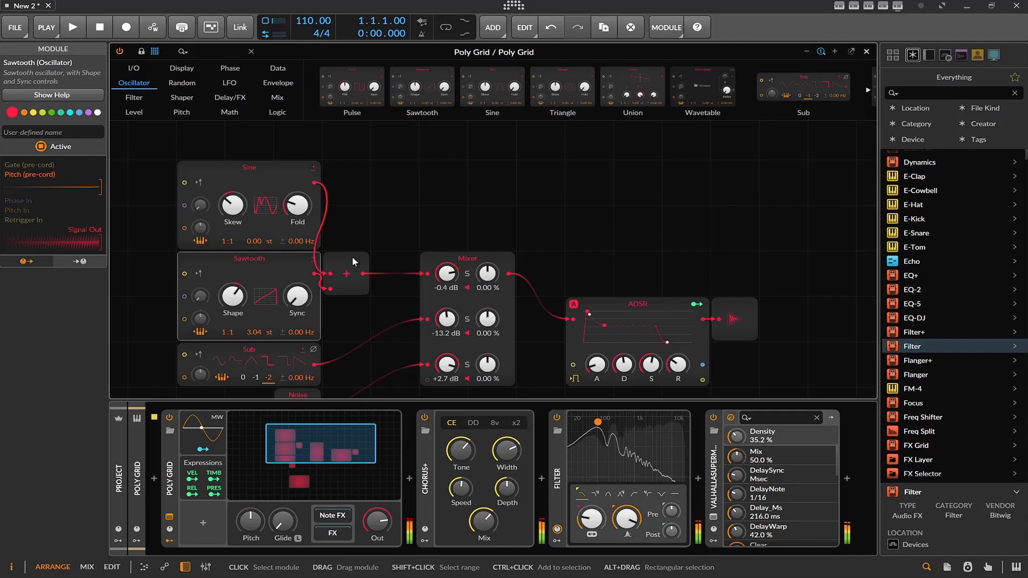
In ValhallaSupermassive, try the Leo Bloom Ensemble preset at 50% mix and switch to the Leo Cathedral preset.
{"action": "left_click", "coordinate": [713, 517]}
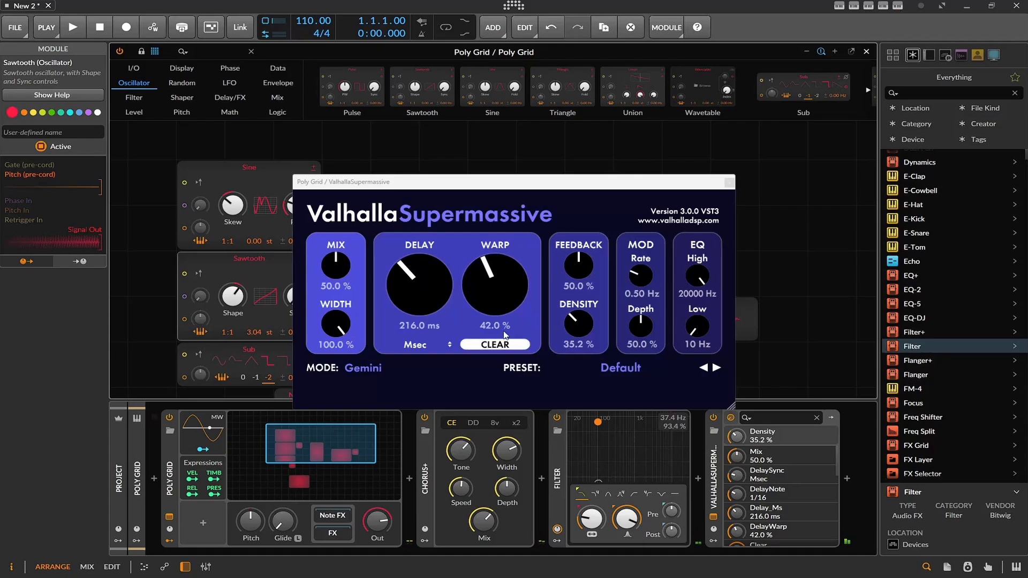
{"action": "left_click", "coordinate": [637, 374]}
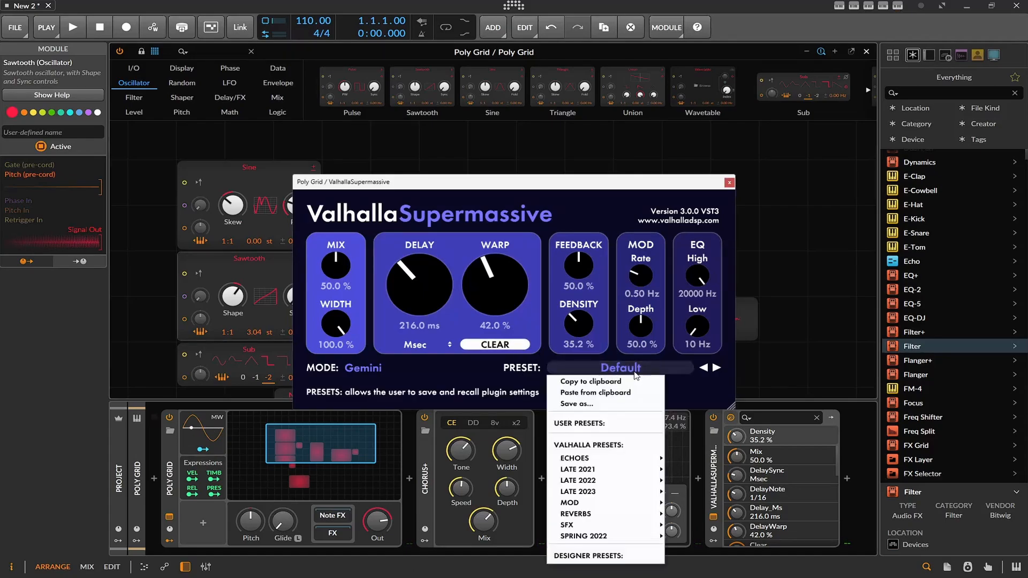
{"action": "mouse_move", "coordinate": [621, 491]}
{"action": "mouse_move", "coordinate": [688, 480]}
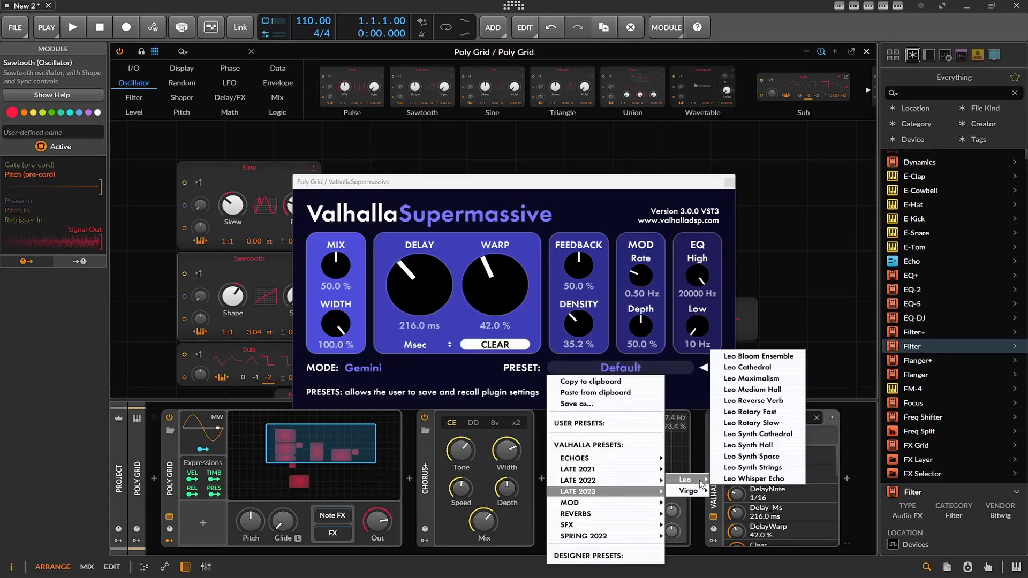
{"action": "left_click", "coordinate": [763, 356]}
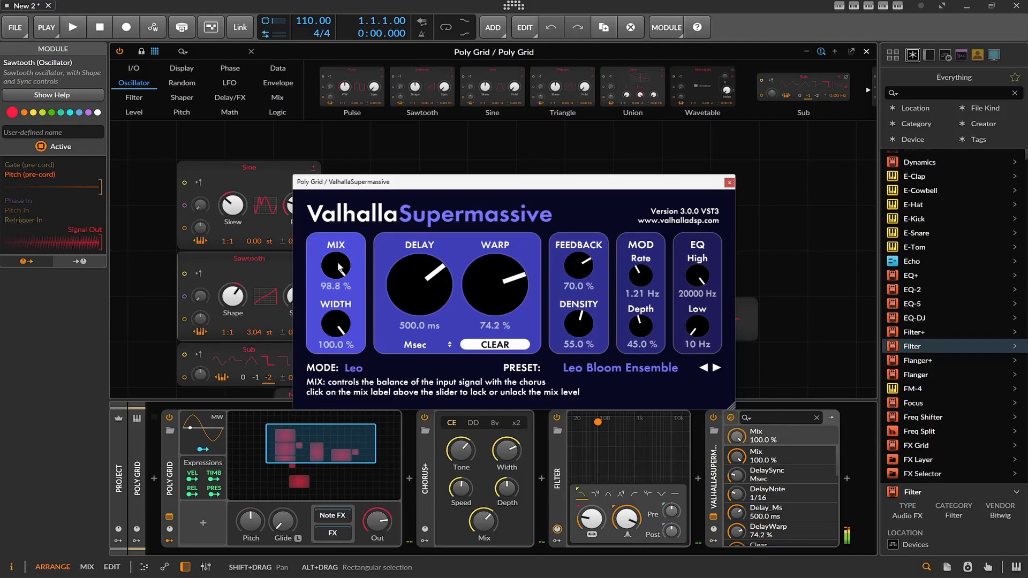
{"action": "left_click_drag", "start_coordinate": [342, 266], "coordinate": [338, 308]}
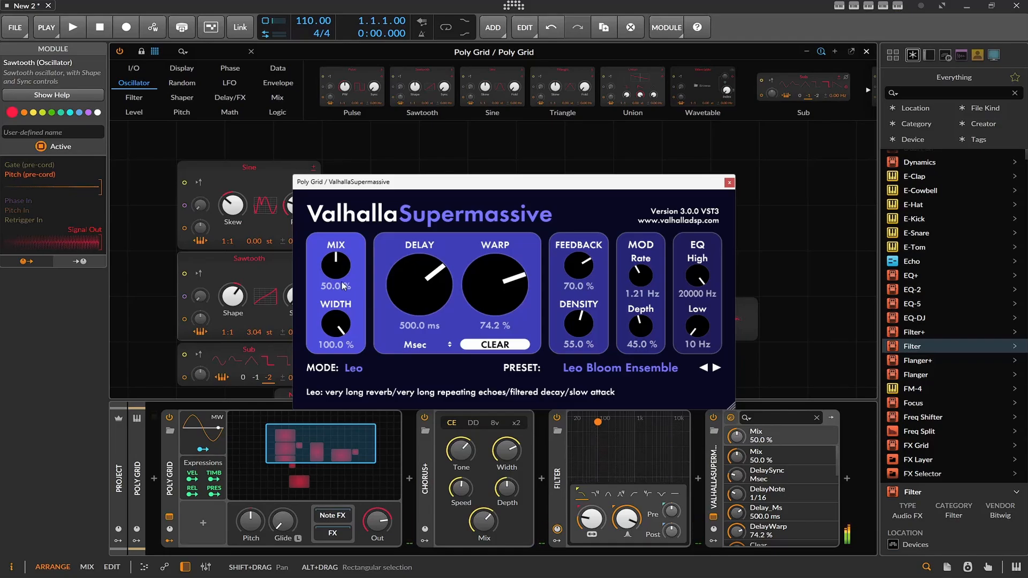
{"action": "mouse_move", "coordinate": [339, 274]}
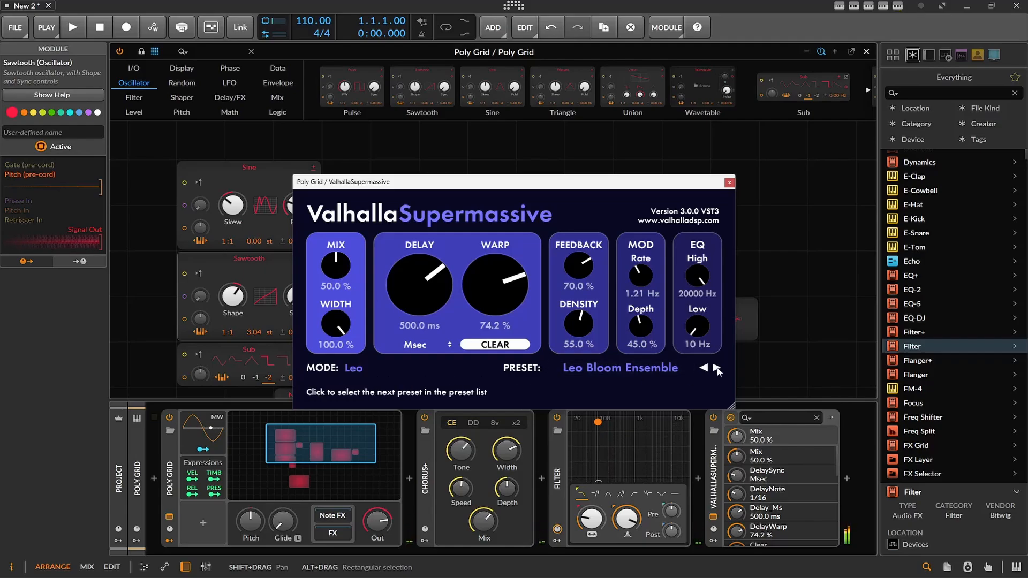
{"action": "left_click", "coordinate": [718, 369]}
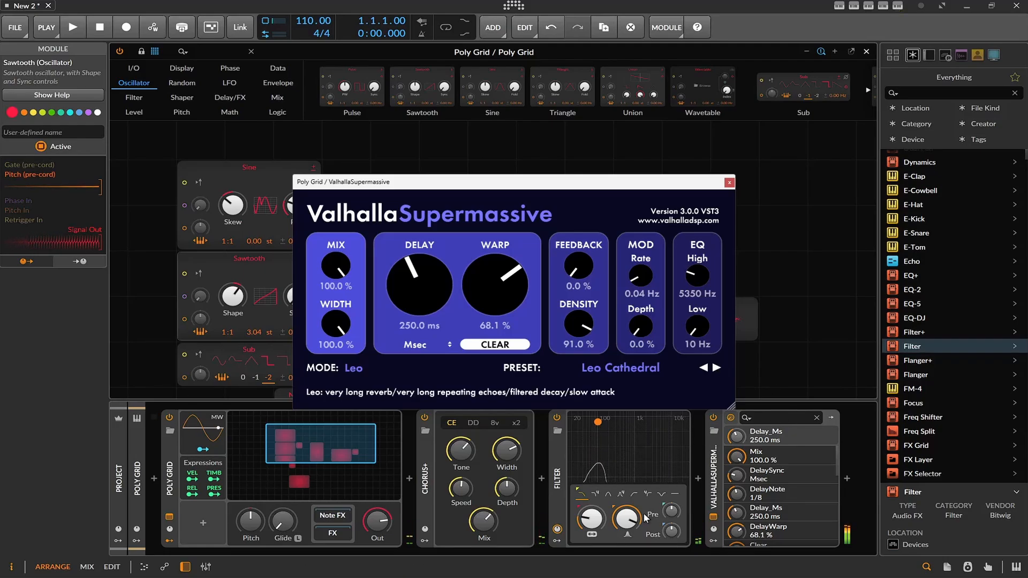
Switch the Filter to its second filter type and adjust its frequency to around 170 Hz and its resonance to about 52.8%.
{"action": "mouse_move", "coordinate": [629, 518]}
{"action": "left_mouse_down"}
{"action": "mouse_move", "coordinate": [629, 527]}
{"action": "mouse_move", "coordinate": [592, 509]}
{"action": "mouse_move", "coordinate": [591, 525]}
{"action": "mouse_move", "coordinate": [627, 524]}
{"action": "left_mouse_up"}
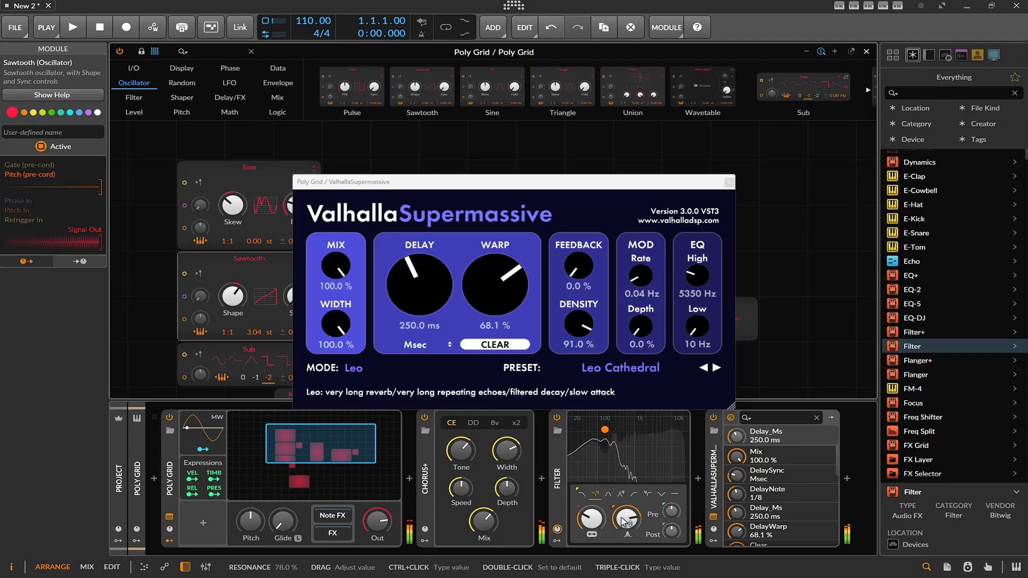
{"action": "mouse_move", "coordinate": [594, 522]}
{"action": "left_mouse_down"}
{"action": "mouse_move", "coordinate": [627, 527]}
{"action": "mouse_move", "coordinate": [593, 516]}
{"action": "mouse_move", "coordinate": [599, 522]}
{"action": "left_mouse_up"}
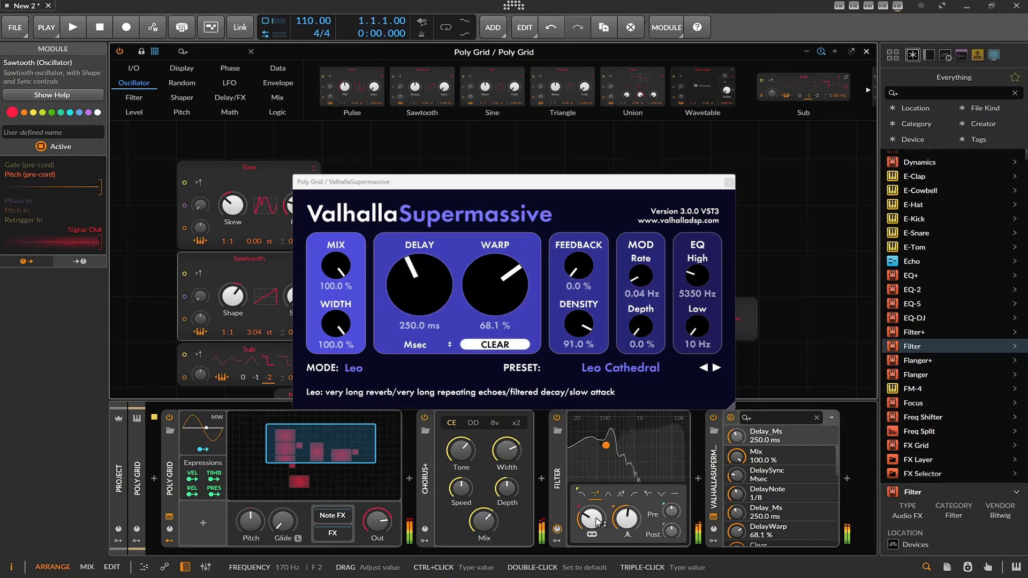
{"action": "scroll", "coordinate": [599, 522], "scroll_direction": "up", "scroll_amount": 4}
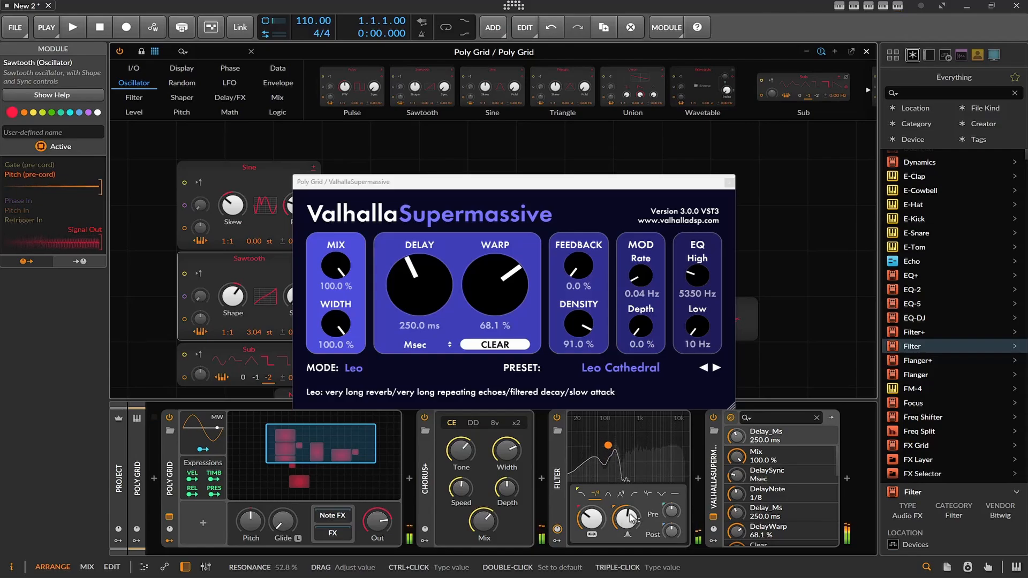
Try the Filter's resonance at 77.6%, lower it again, and nudge its frequency slightly above 194 Hz.
{"action": "left_click_drag", "start_coordinate": [636, 521], "coordinate": [636, 517]}
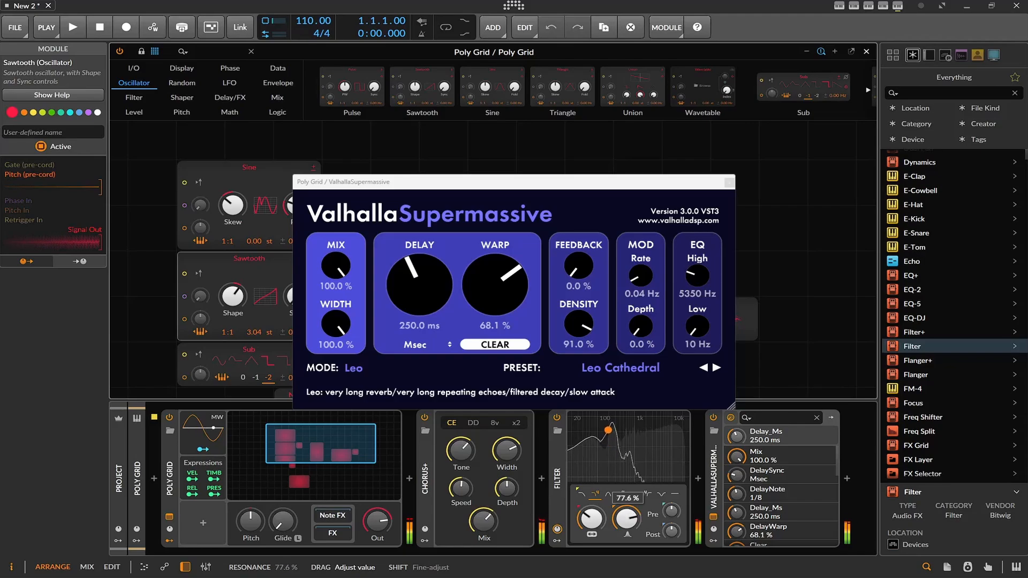
{"action": "left_click_drag", "start_coordinate": [634, 519], "coordinate": [635, 520]}
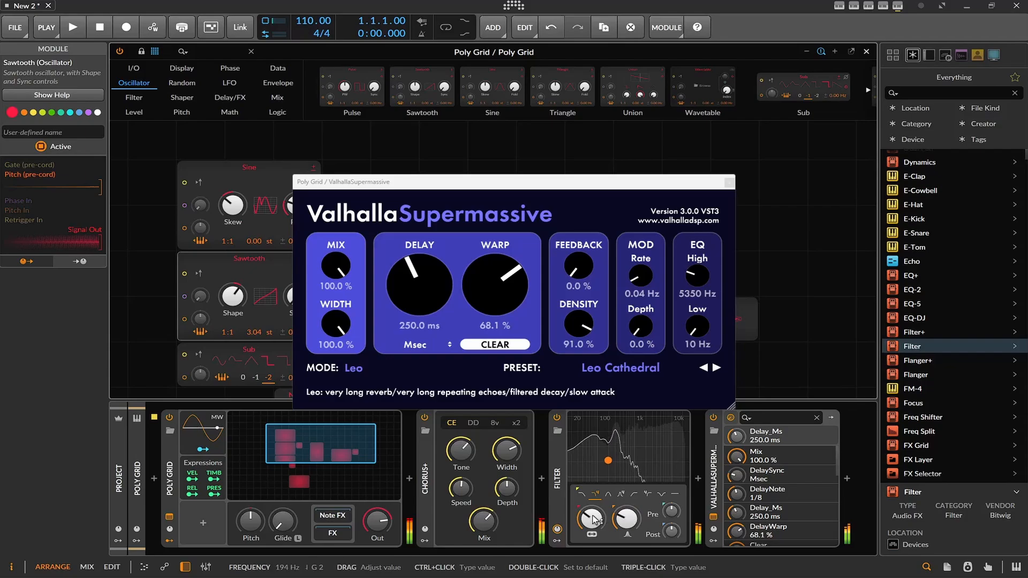
{"action": "left_click_drag", "start_coordinate": [592, 518], "coordinate": [592, 511]}
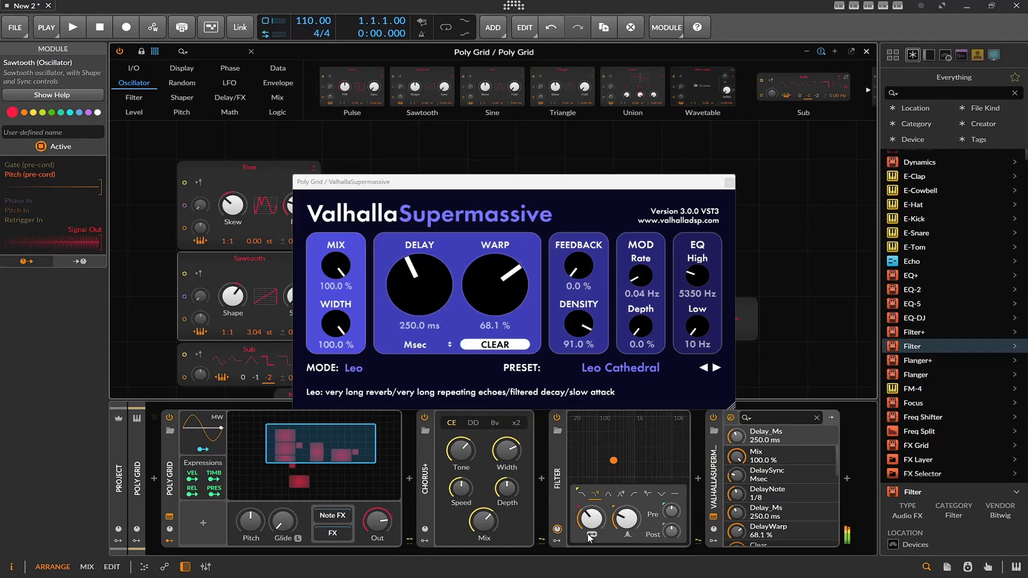
{"action": "left_click", "coordinate": [614, 467]}
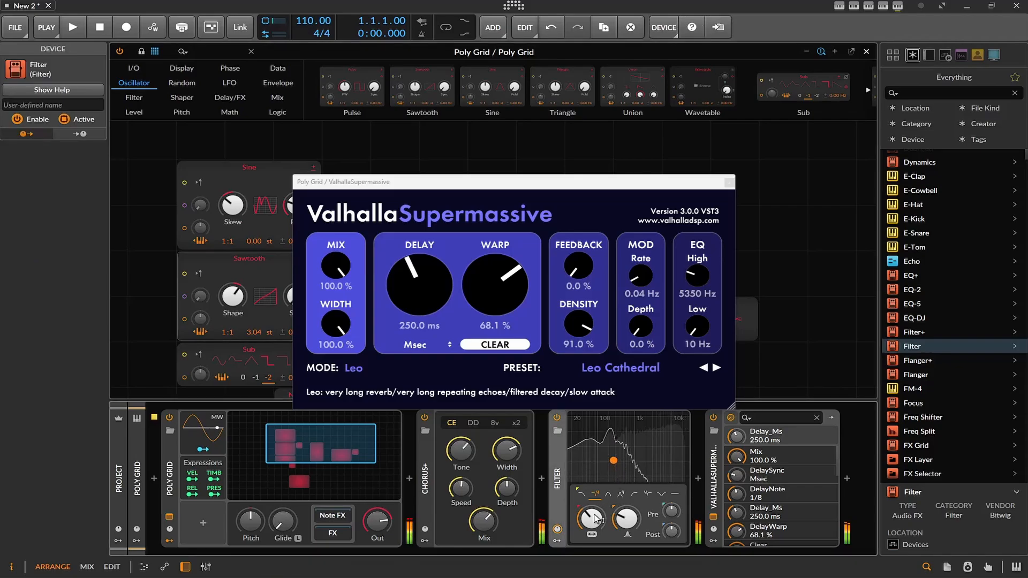
Sweep the Filter's frequency up to 3.60 kHz and bring it back down to the low range.
{"action": "left_click_drag", "start_coordinate": [596, 518], "coordinate": [592, 433]}
{"action": "left_click_drag", "start_coordinate": [591, 518], "coordinate": [591, 463]}
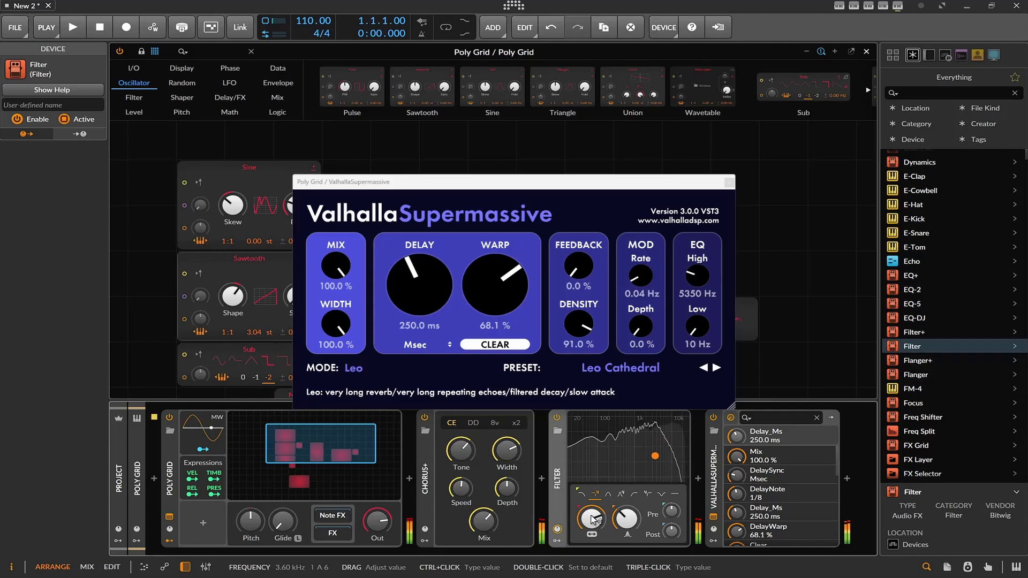
{"action": "left_click", "coordinate": [127, 285]}
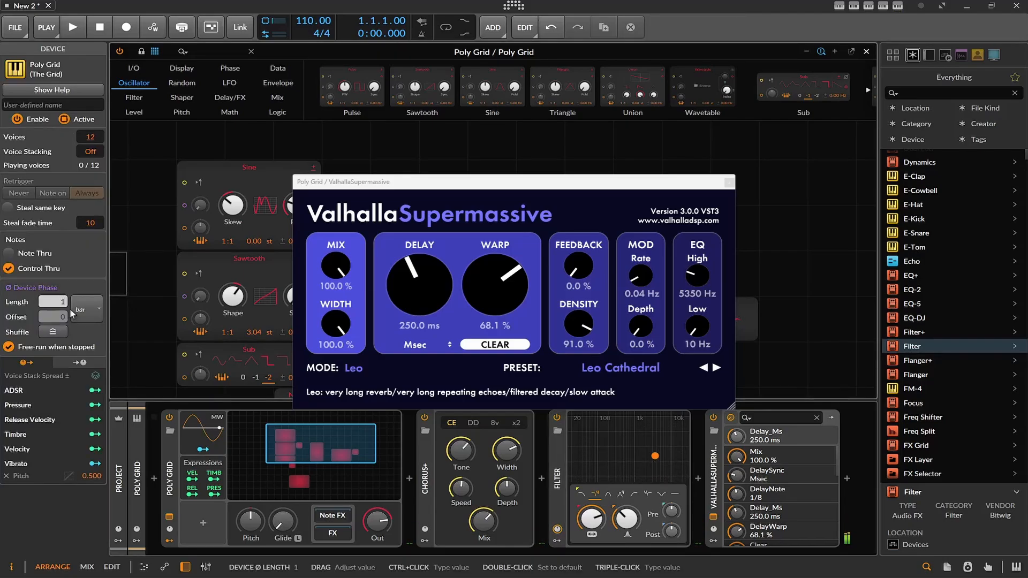
{"action": "left_click_drag", "start_coordinate": [591, 519], "coordinate": [591, 569]}
Add an ADSR modulator to the Filter and enable Note Thru on the Poly Grid device.
{"action": "left_click", "coordinate": [558, 541]}
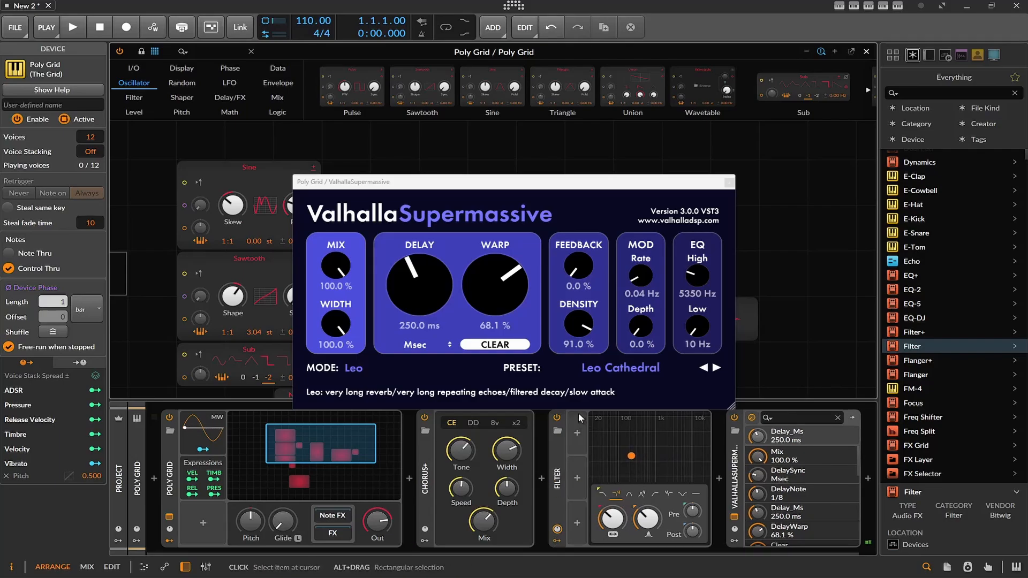
{"action": "left_click", "coordinate": [577, 435]}
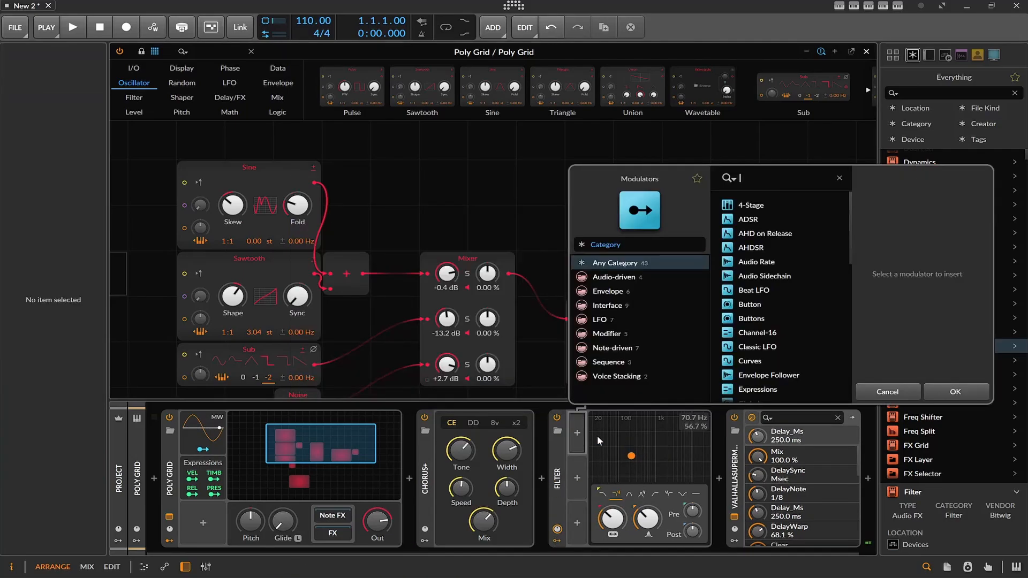
{"action": "left_click", "coordinate": [743, 225]}
{"action": "double_click", "coordinate": [742, 224]}
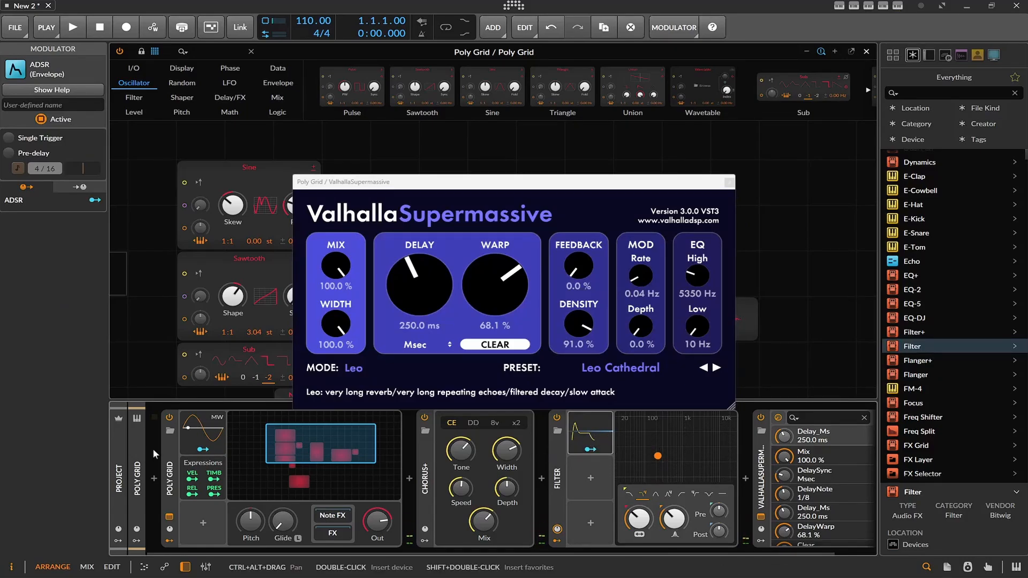
{"action": "left_click", "coordinate": [170, 447]}
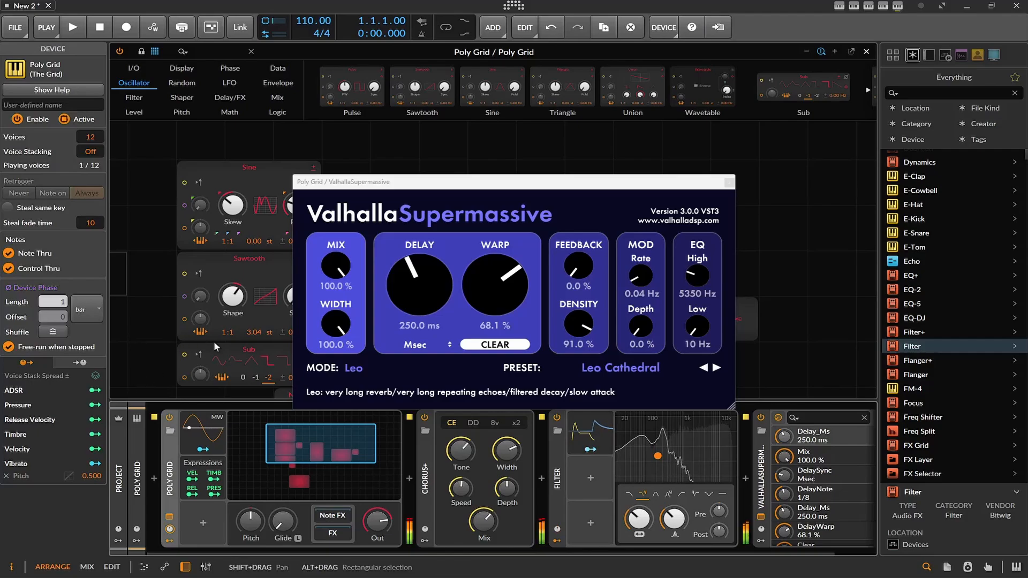
Map the ADSR to the Filter's frequency with an amount of 47.74 and lengthen the envelope's attack.
{"action": "left_click", "coordinate": [591, 448]}
{"action": "left_click", "coordinate": [657, 435]}
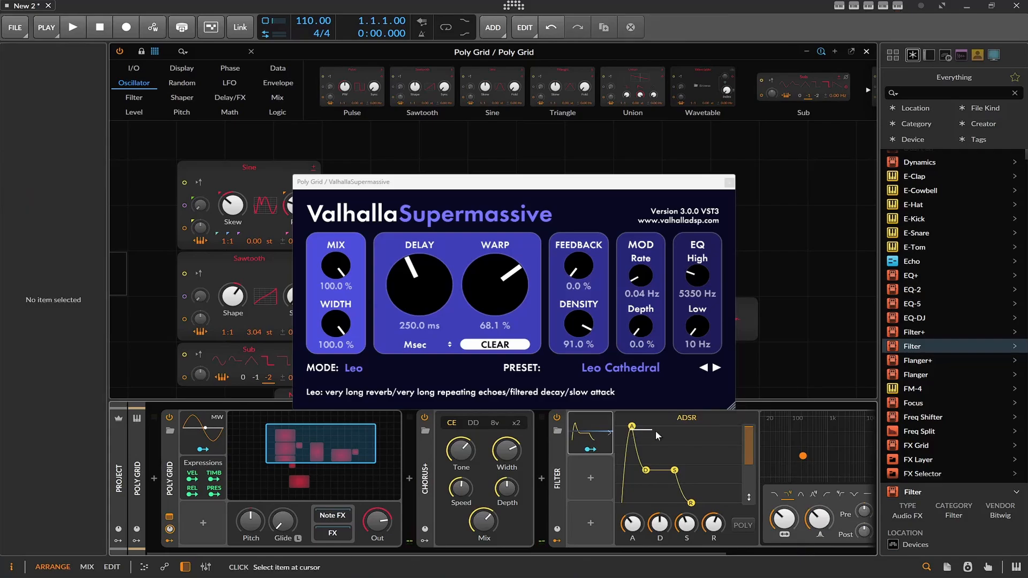
{"action": "left_click_drag", "start_coordinate": [632, 426], "coordinate": [650, 426]}
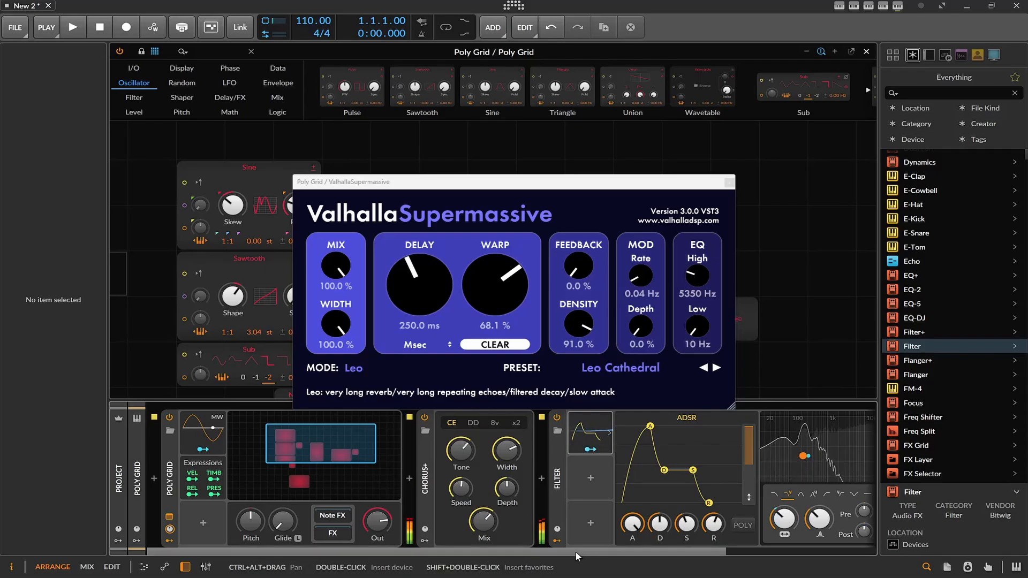
Find the Peak Limiter among the devices and add it after ValhallaSupermassive in the device chain.
{"action": "left_click_drag", "start_coordinate": [527, 553], "coordinate": [690, 551]}
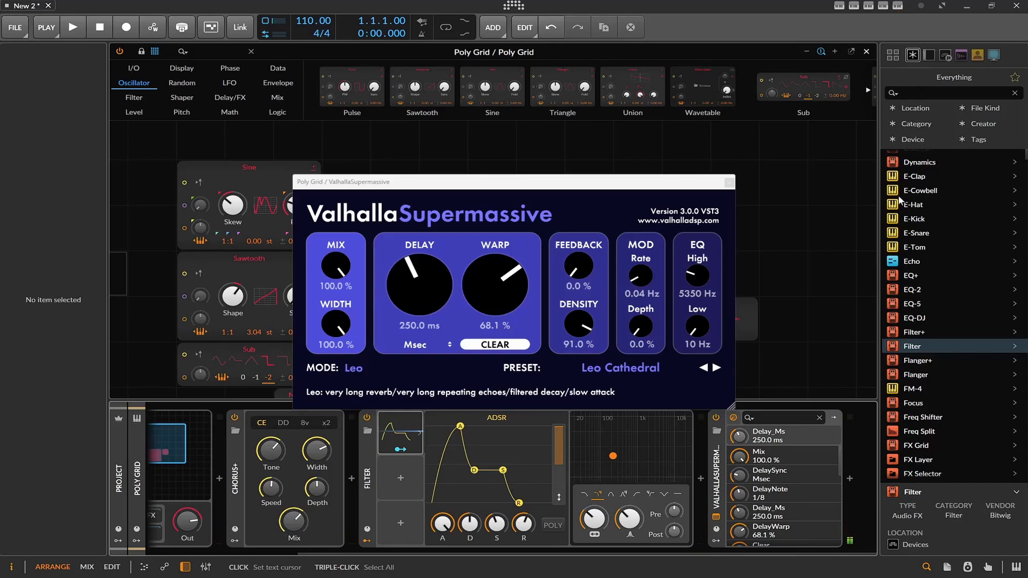
{"action": "scroll", "coordinate": [898, 199], "scroll_direction": "up", "scroll_amount": 5}
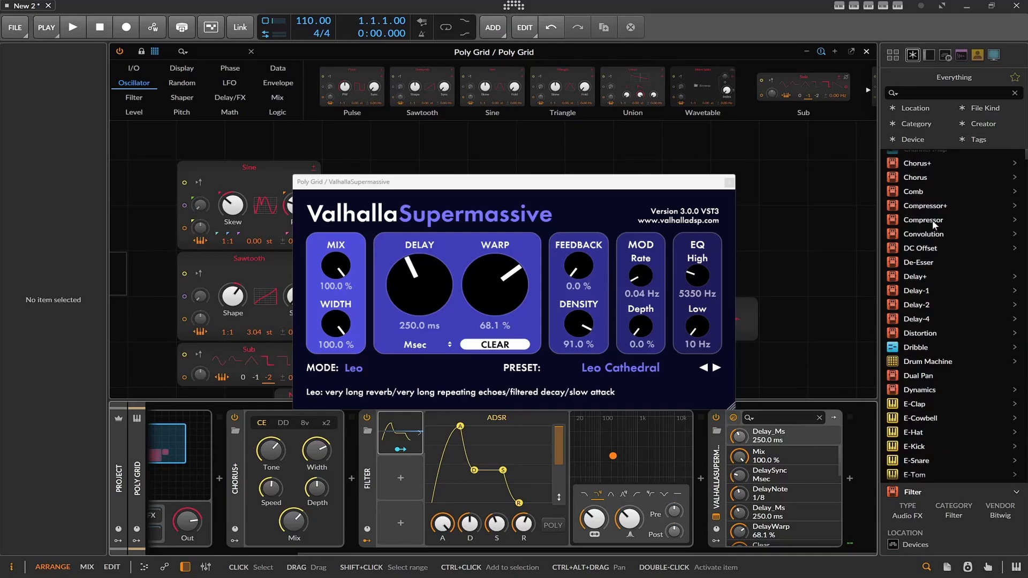
{"action": "scroll", "coordinate": [909, 224], "scroll_direction": "down", "scroll_amount": 15}
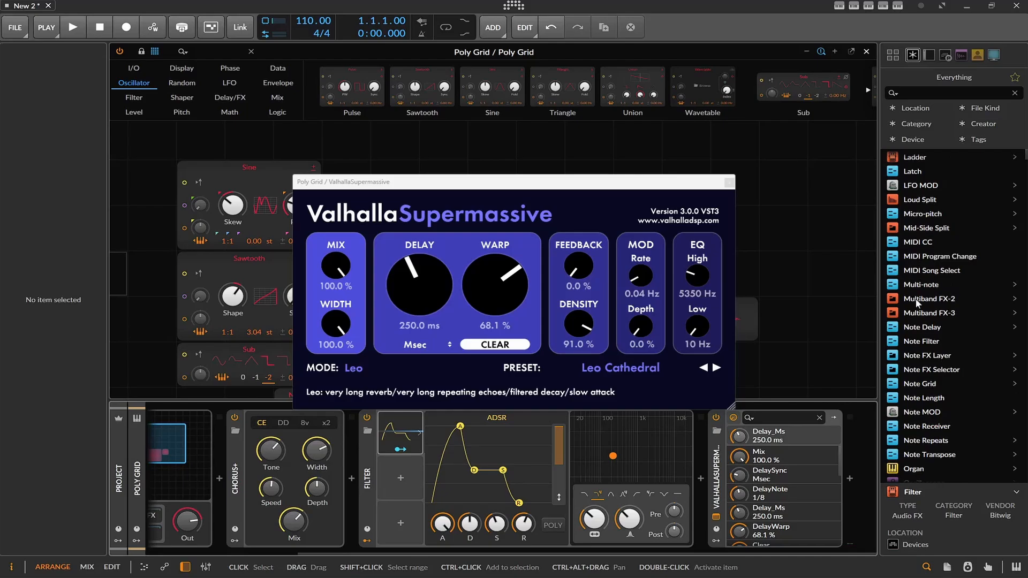
{"action": "scroll", "coordinate": [918, 302], "scroll_direction": "down", "scroll_amount": 3}
{"action": "left_click_drag", "start_coordinate": [907, 375], "coordinate": [852, 507]}
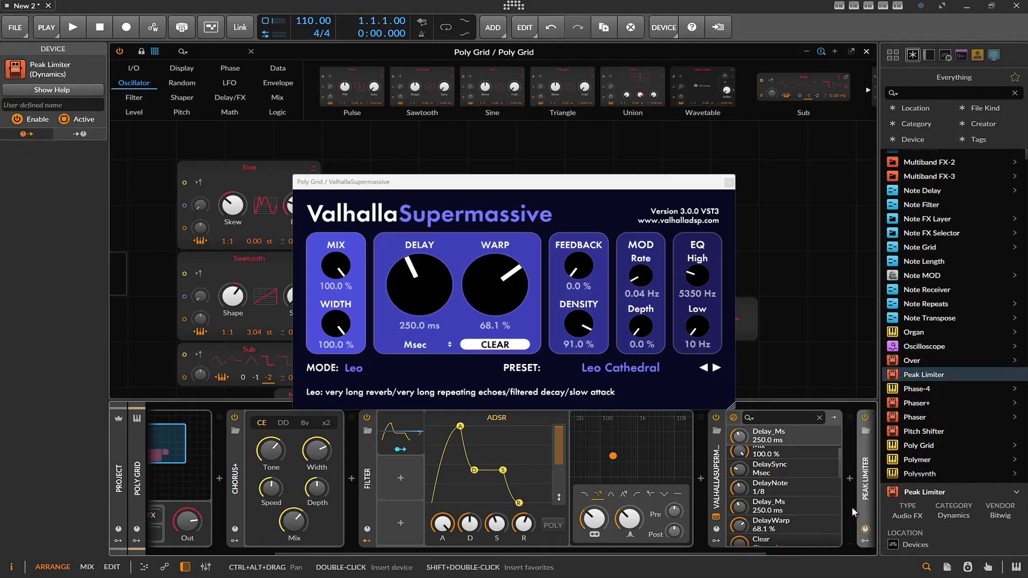
Set the Peak Limiter's ceiling to about -0.2 dB.
{"action": "left_click_drag", "start_coordinate": [726, 551], "coordinate": [819, 526]}
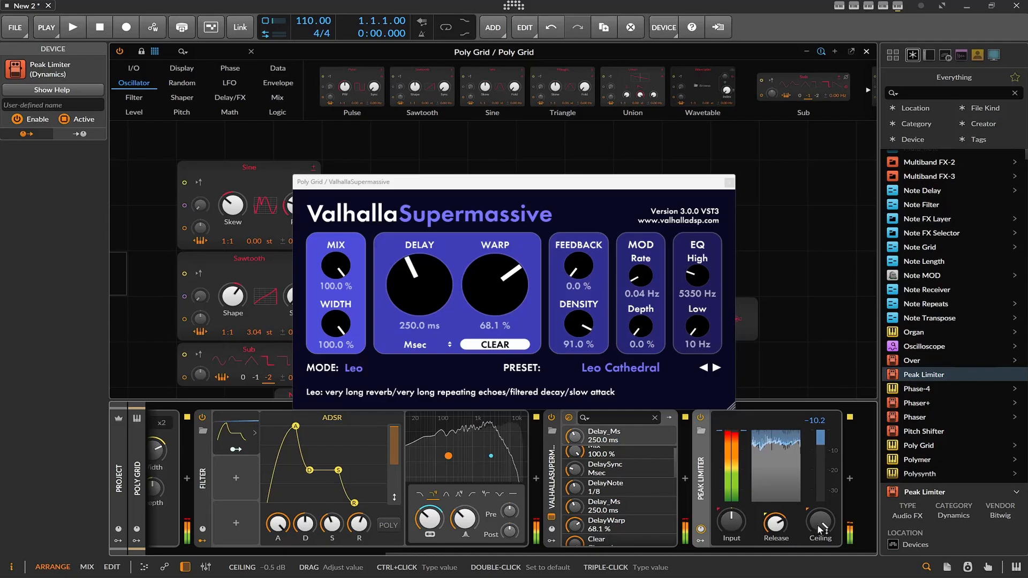
{"action": "left_click_drag", "start_coordinate": [817, 525], "coordinate": [818, 528]}
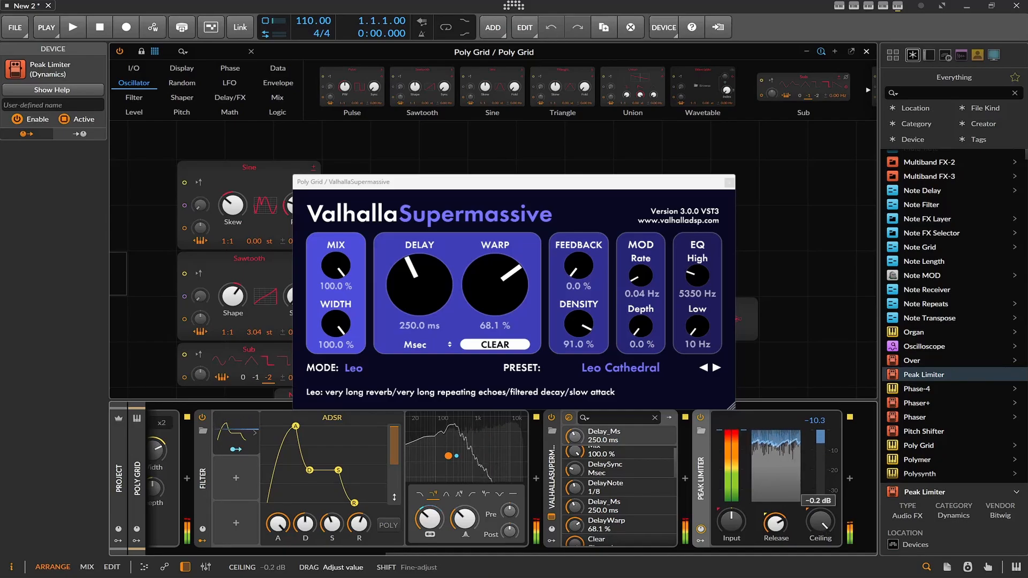
{"action": "left_click_drag", "start_coordinate": [821, 525], "coordinate": [821, 525]}
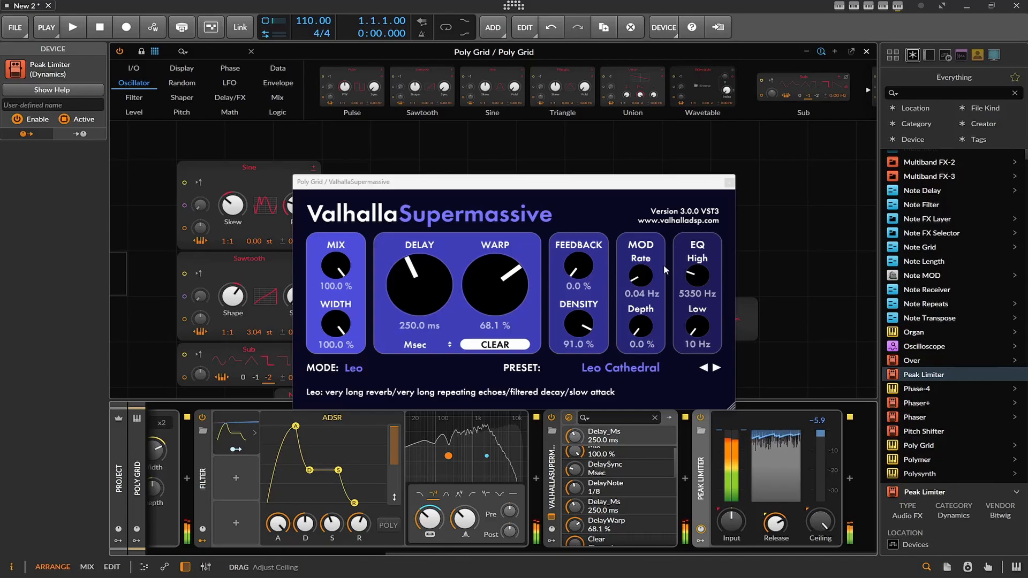
Move the ValhallaSupermassive window clear of the oscillators and collapse the Filter's expanded ADSR view.
{"action": "left_click_drag", "start_coordinate": [569, 190], "coordinate": [706, 168]}
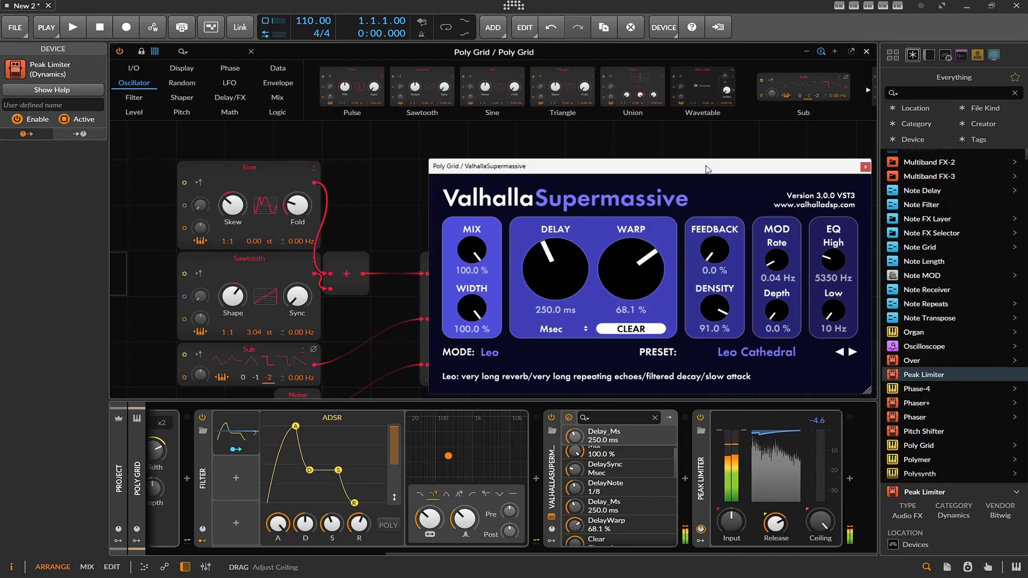
{"action": "left_click", "coordinate": [235, 433]}
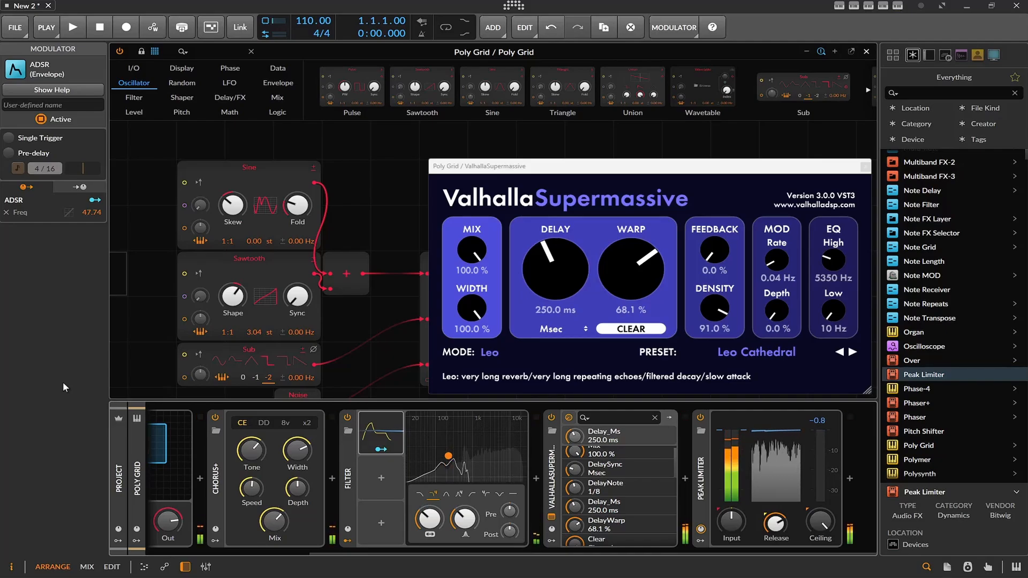
{"action": "scroll", "coordinate": [275, 291], "scroll_direction": "down", "scroll_amount": 1}
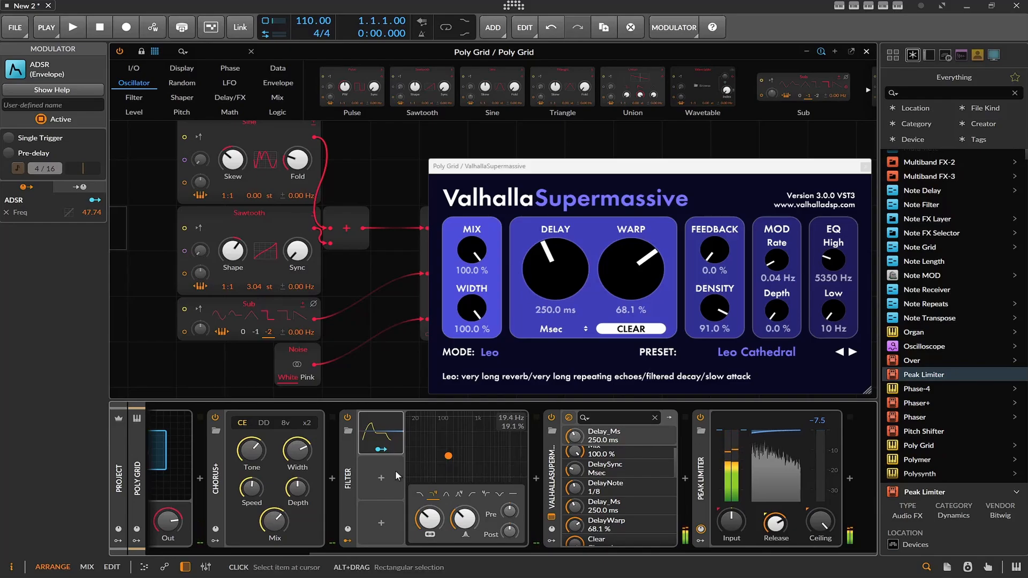
Add a Keytrack+ modulator mapped to the Filter's frequency at 25.74, and reposition the ValhallaSupermassive window.
{"action": "left_click", "coordinate": [381, 478]}
{"action": "scroll", "coordinate": [554, 346], "scroll_direction": "down", "scroll_amount": 5}
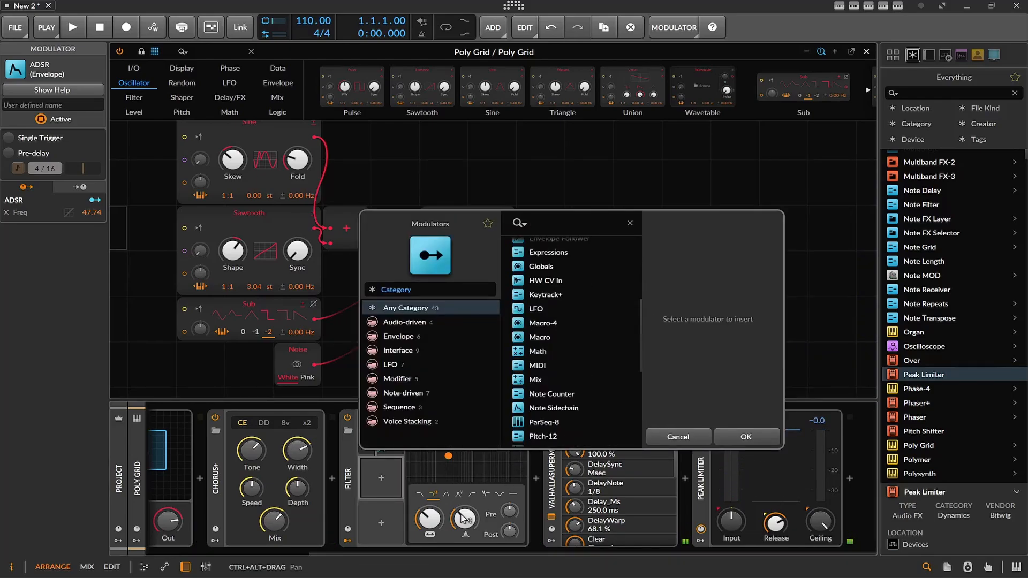
{"action": "left_click", "coordinate": [554, 296]}
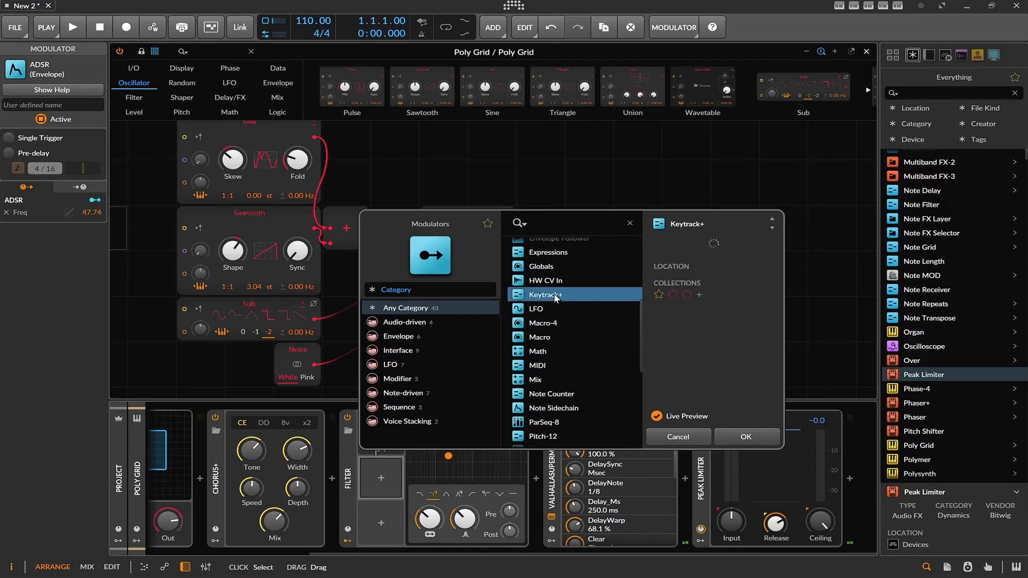
{"action": "left_click", "coordinate": [747, 442]}
{"action": "left_click_drag", "start_coordinate": [423, 522], "coordinate": [423, 503]}
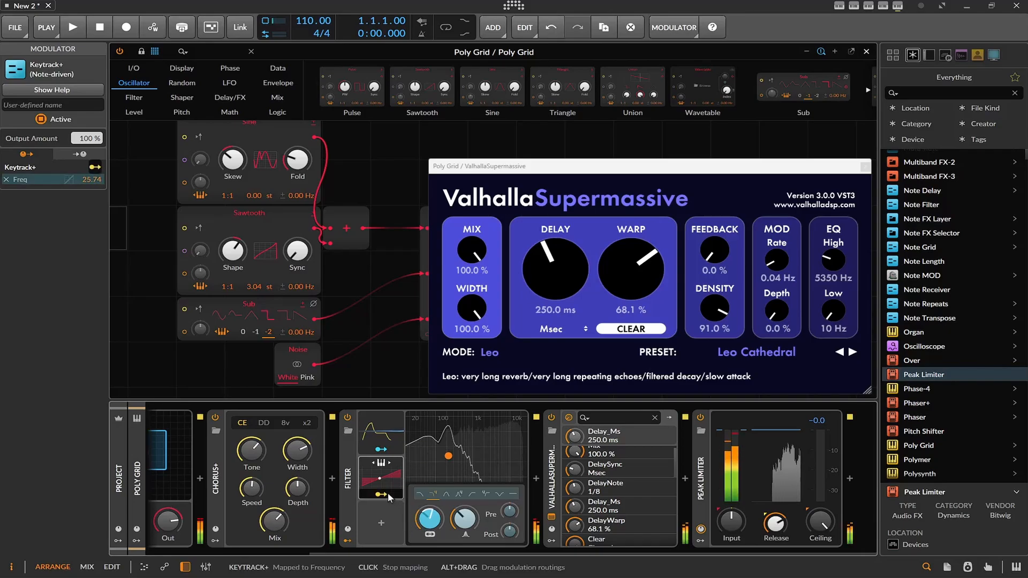
{"action": "left_click", "coordinate": [387, 493]}
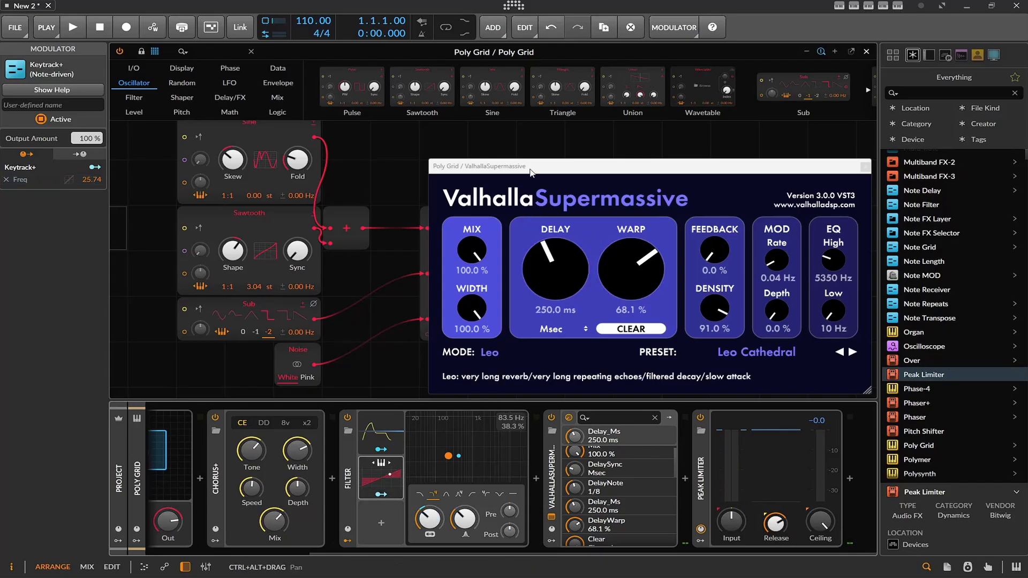
{"action": "left_click_drag", "start_coordinate": [530, 171], "coordinate": [478, 138]}
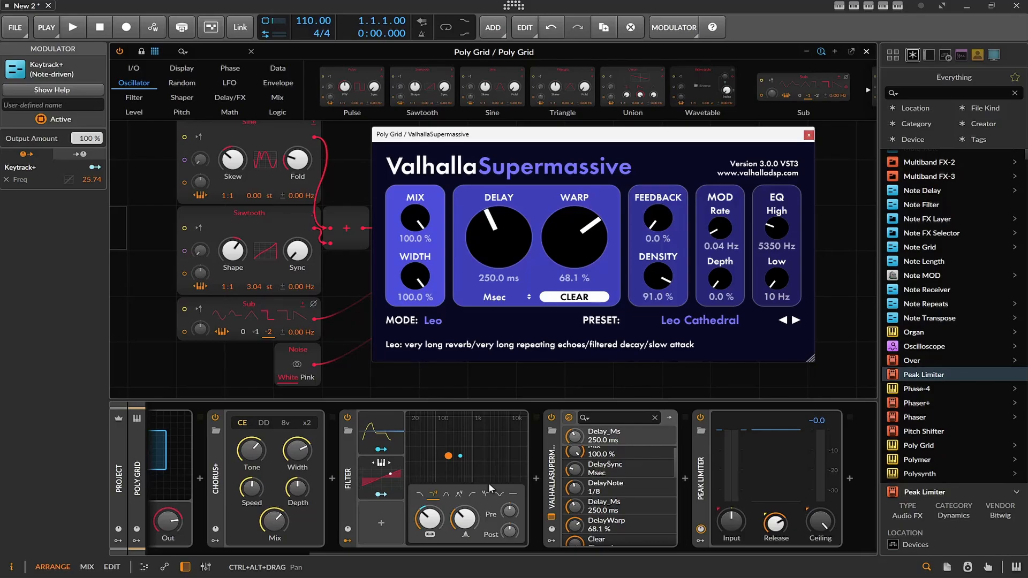
Browse the Samples library location and look inside the Soundtrack Loops Digital Nightmares pack's Loops and Samples folder.
{"action": "left_click", "coordinate": [995, 56]}
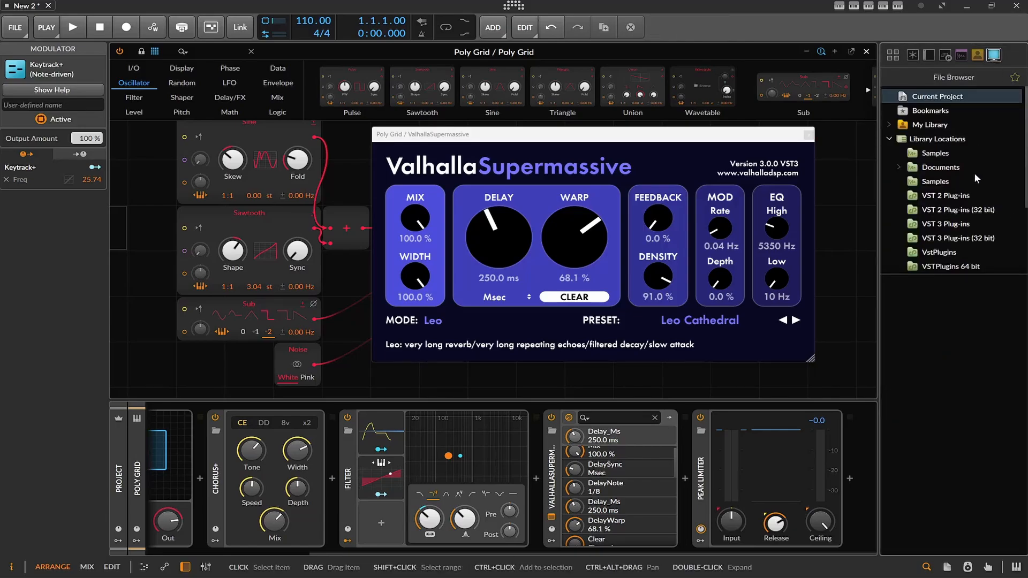
{"action": "double_click", "coordinate": [935, 185]}
{"action": "scroll", "coordinate": [939, 370], "scroll_direction": "down", "scroll_amount": 10}
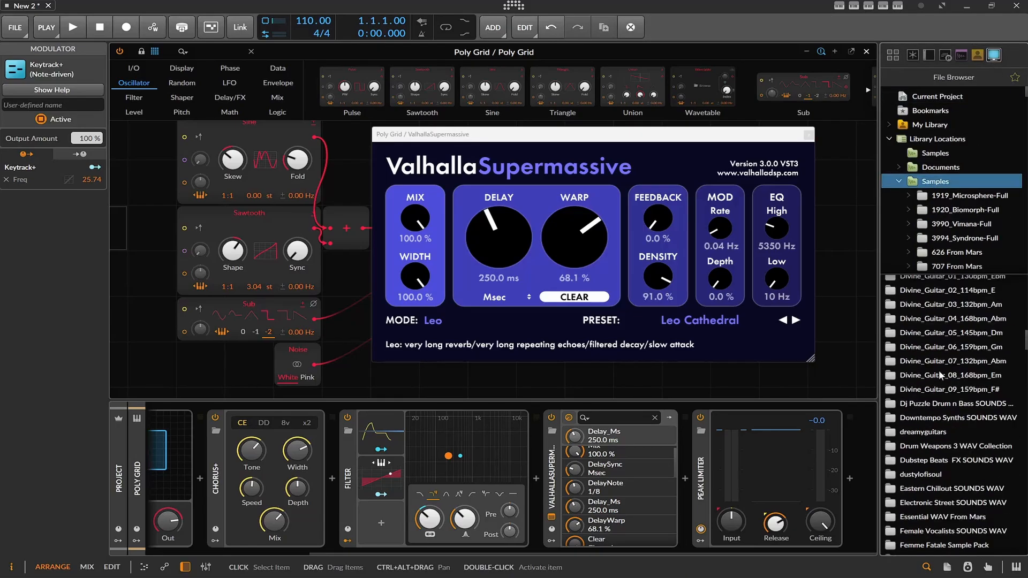
{"action": "scroll", "coordinate": [939, 371], "scroll_direction": "down", "scroll_amount": 15}
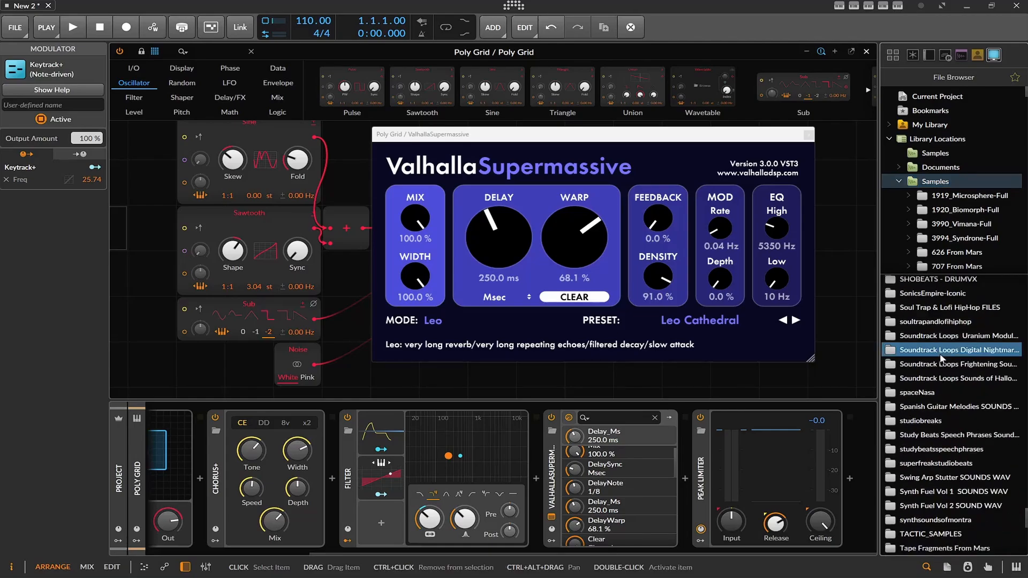
{"action": "double_click", "coordinate": [941, 354]}
{"action": "double_click", "coordinate": [940, 287]}
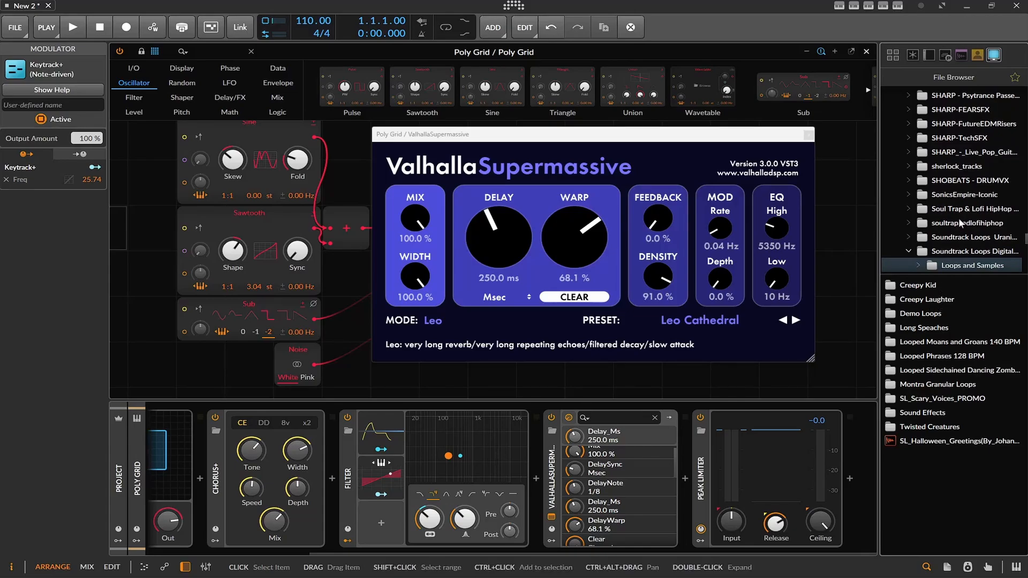
Open the Doors, Gates & Cages folder within Sound Files of the Soundtrack Loops Sounds of Halloween pack.
{"action": "scroll", "coordinate": [961, 238], "scroll_direction": "down", "scroll_amount": 1}
{"action": "left_click", "coordinate": [963, 250]}
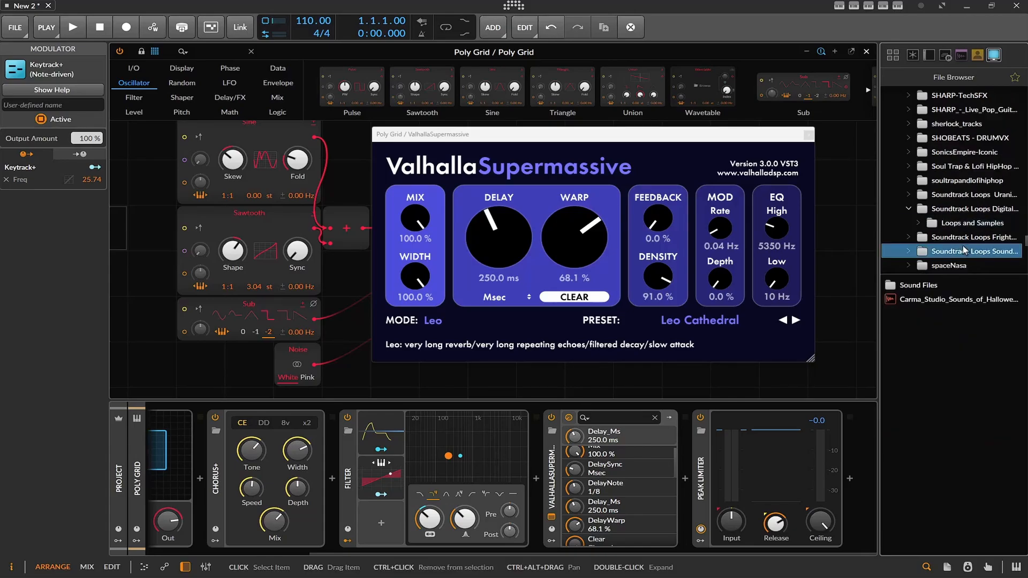
{"action": "left_click", "coordinate": [928, 287]}
{"action": "double_click", "coordinate": [929, 286]}
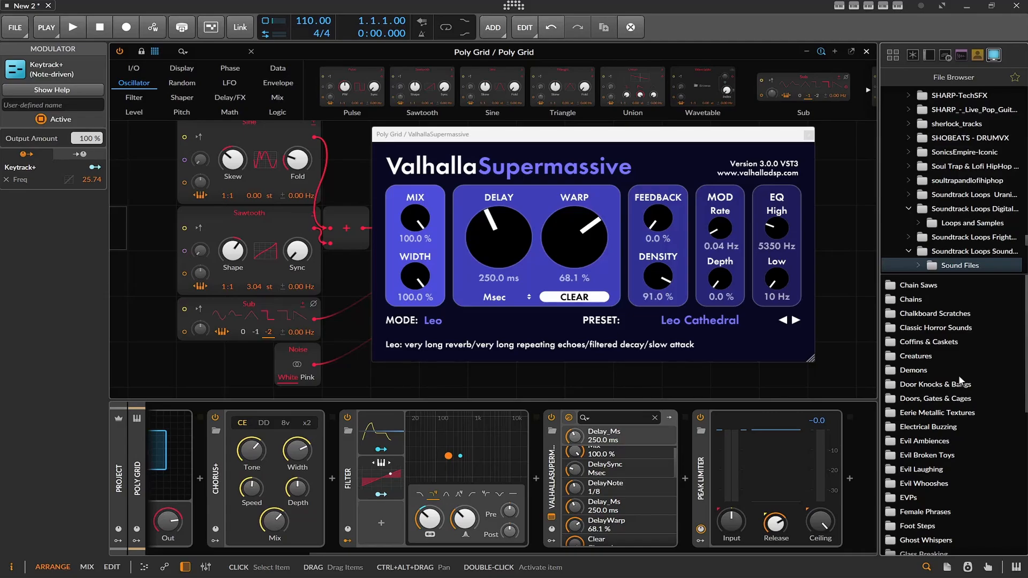
{"action": "scroll", "coordinate": [959, 376], "scroll_direction": "down", "scroll_amount": 1}
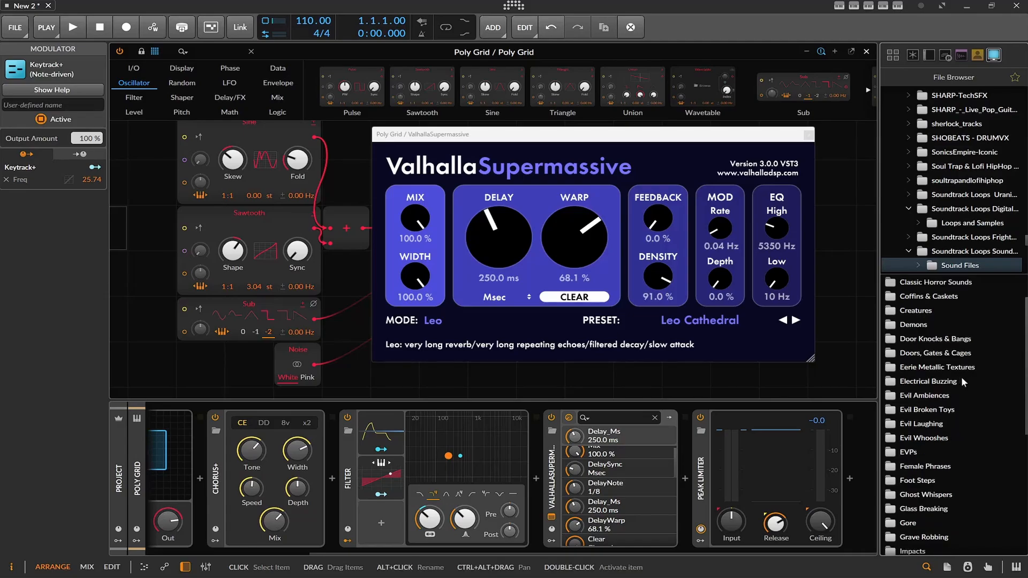
{"action": "double_click", "coordinate": [950, 353]}
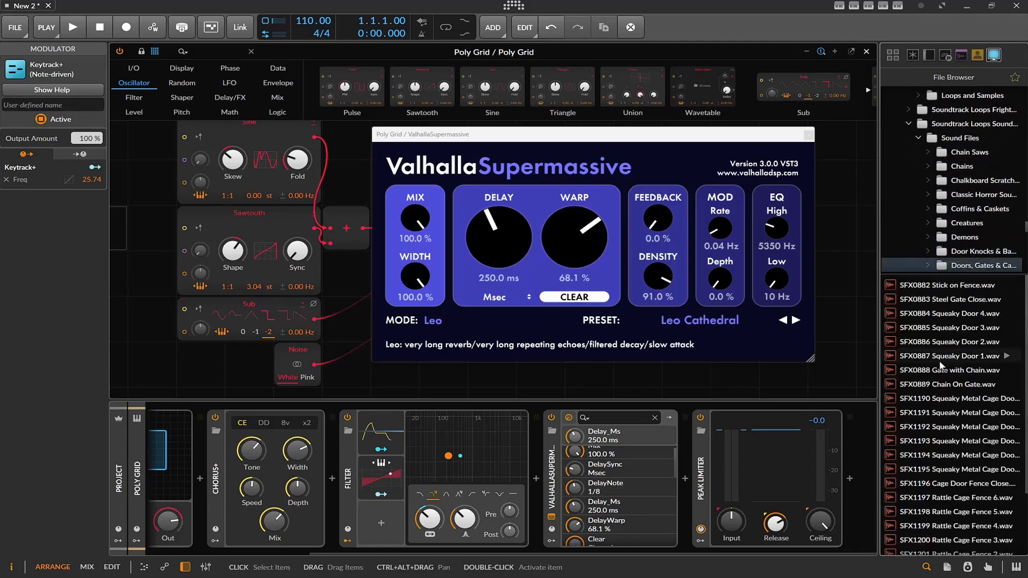
Audition door and gate samples, including Gate with Chain, Squeaky Door 2, Steel Gate Close, Rattle Cage Fence 5 and Creek 2.
{"action": "left_click", "coordinate": [941, 365]}
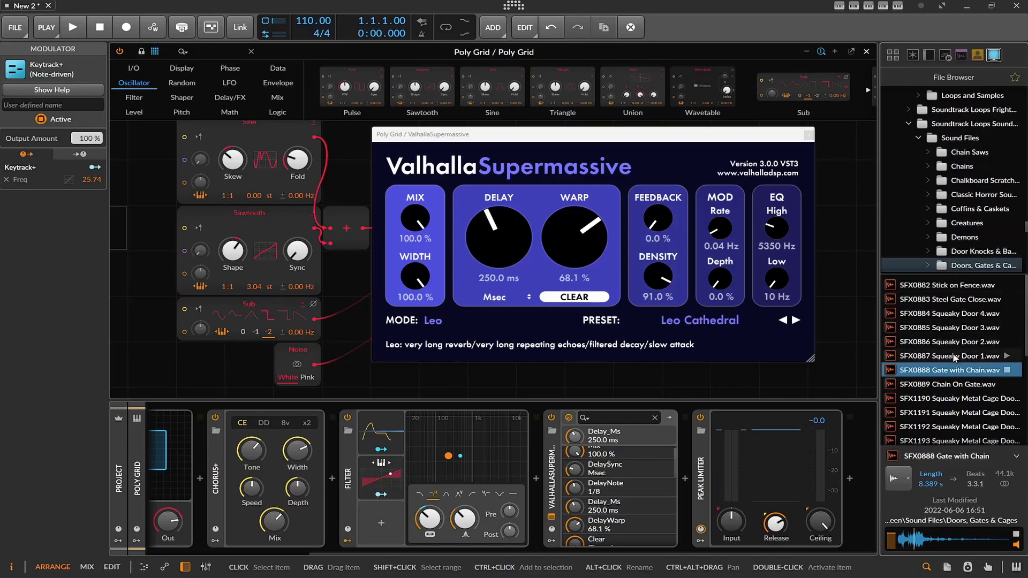
{"action": "left_click", "coordinate": [954, 356]}
{"action": "left_click", "coordinate": [955, 342]}
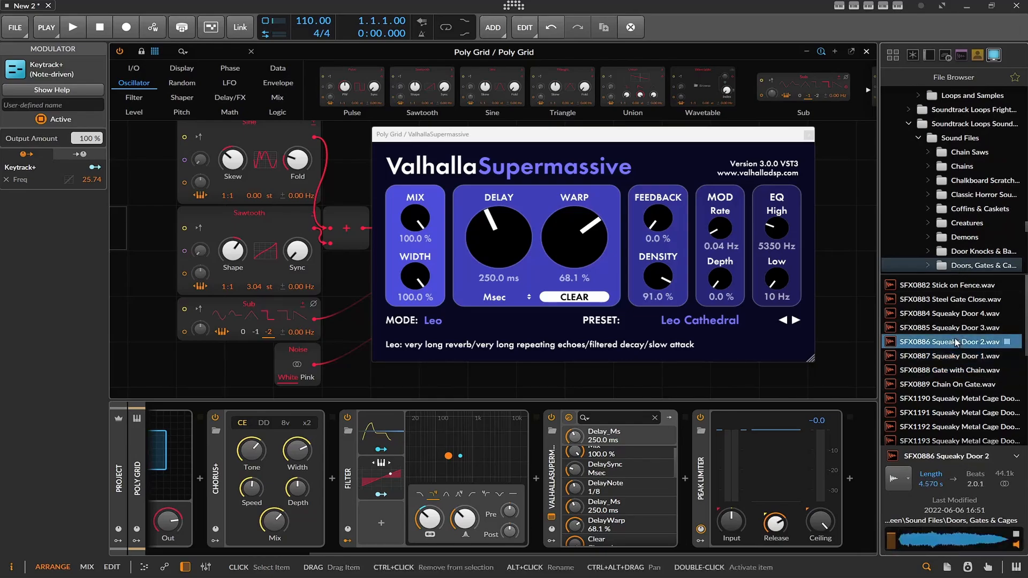
{"action": "left_click", "coordinate": [951, 299]}
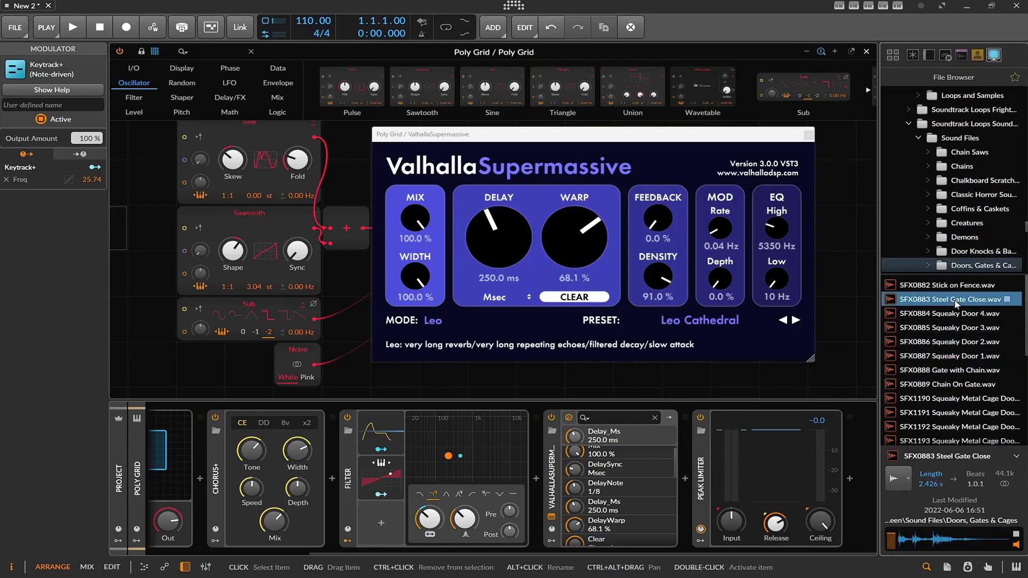
{"action": "scroll", "coordinate": [910, 380], "scroll_direction": "down", "scroll_amount": 3}
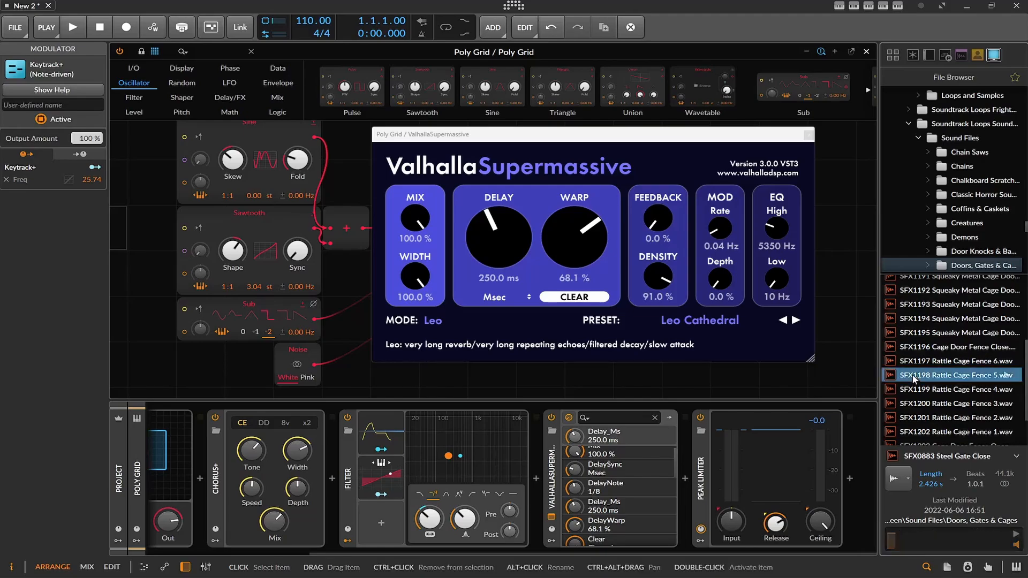
{"action": "left_click", "coordinate": [925, 376]}
{"action": "scroll", "coordinate": [983, 256], "scroll_direction": "down", "scroll_amount": 2}
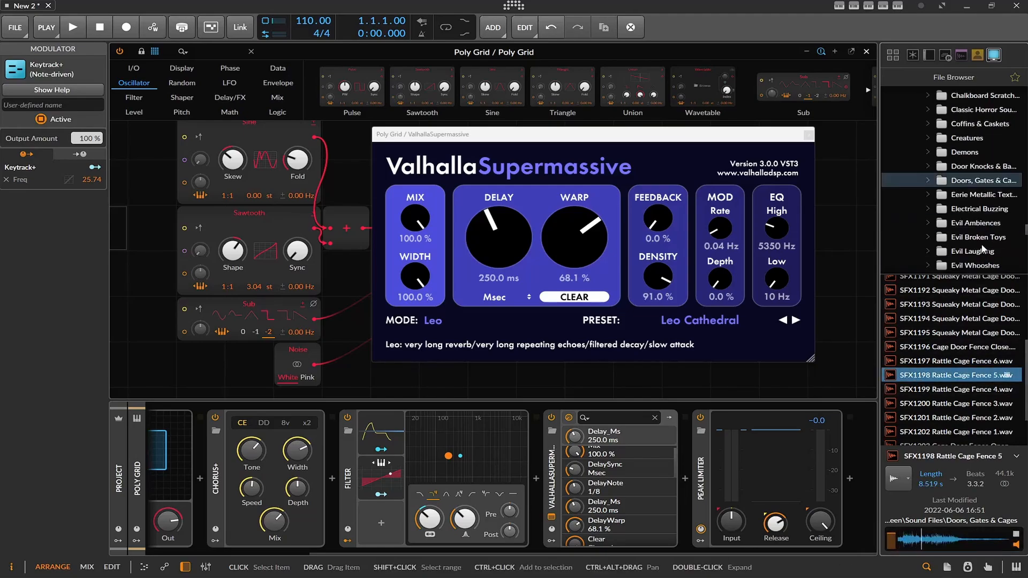
{"action": "scroll", "coordinate": [984, 249], "scroll_direction": "down", "scroll_amount": 4}
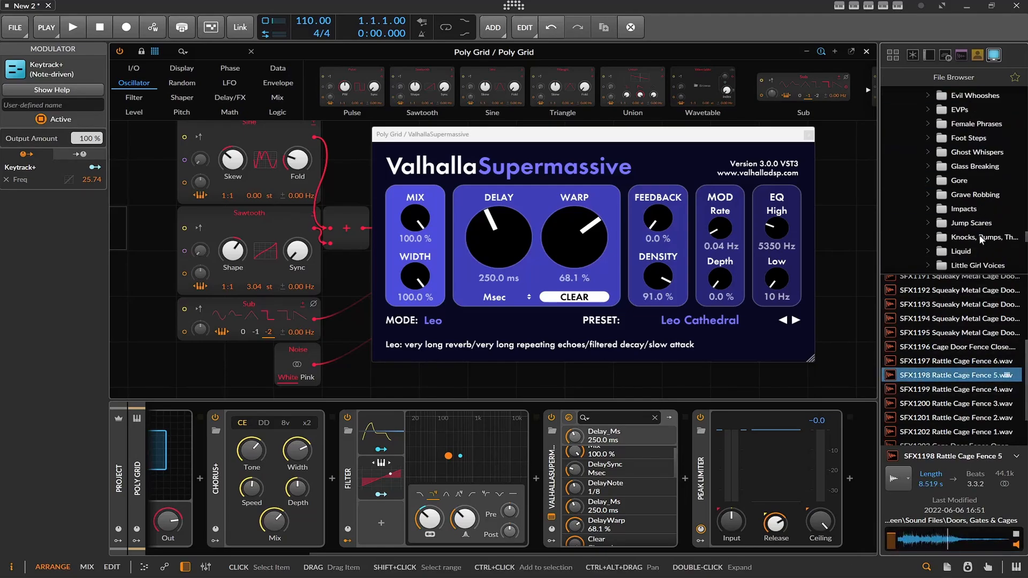
{"action": "scroll", "coordinate": [981, 242], "scroll_direction": "down", "scroll_amount": 1}
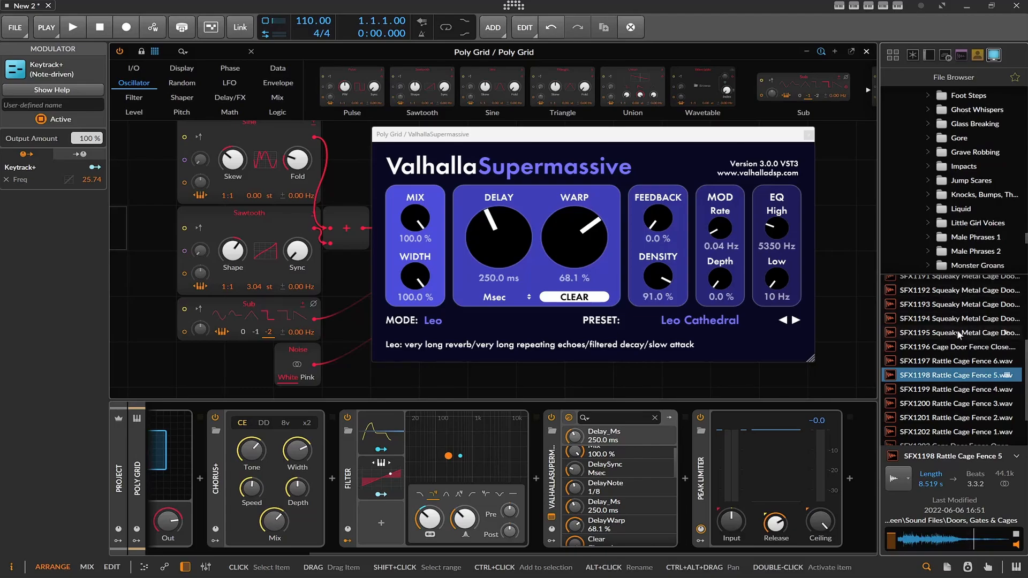
{"action": "scroll", "coordinate": [928, 398], "scroll_direction": "down", "scroll_amount": 1}
{"action": "left_click", "coordinate": [923, 423]}
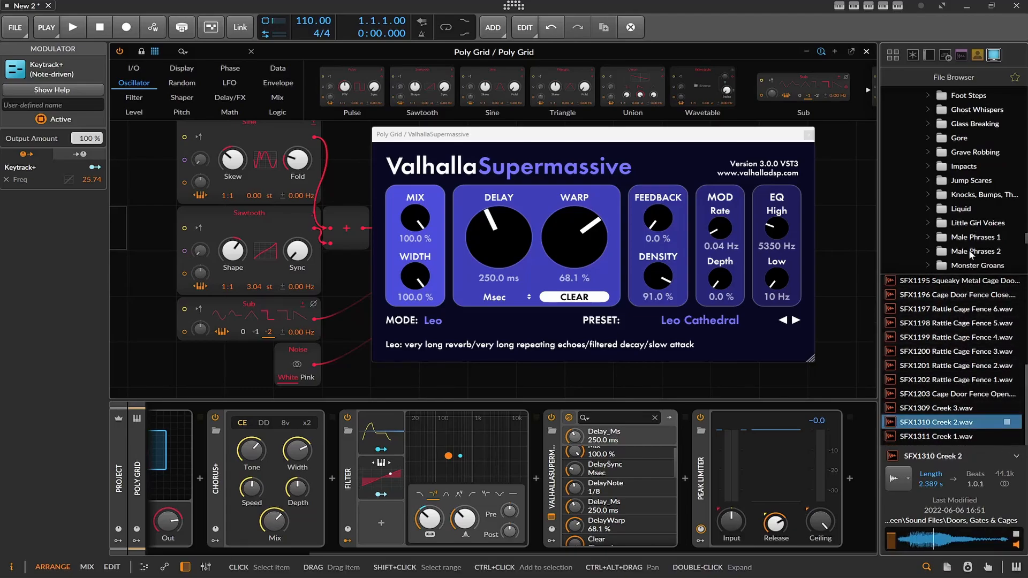
Audition samples in the Impacts folder, including Bell Impact, Deep Orch, Deep String Hit, Med Soft Hit and Freaky Hit.
{"action": "left_click", "coordinate": [965, 167]}
{"action": "left_click", "coordinate": [943, 342]}
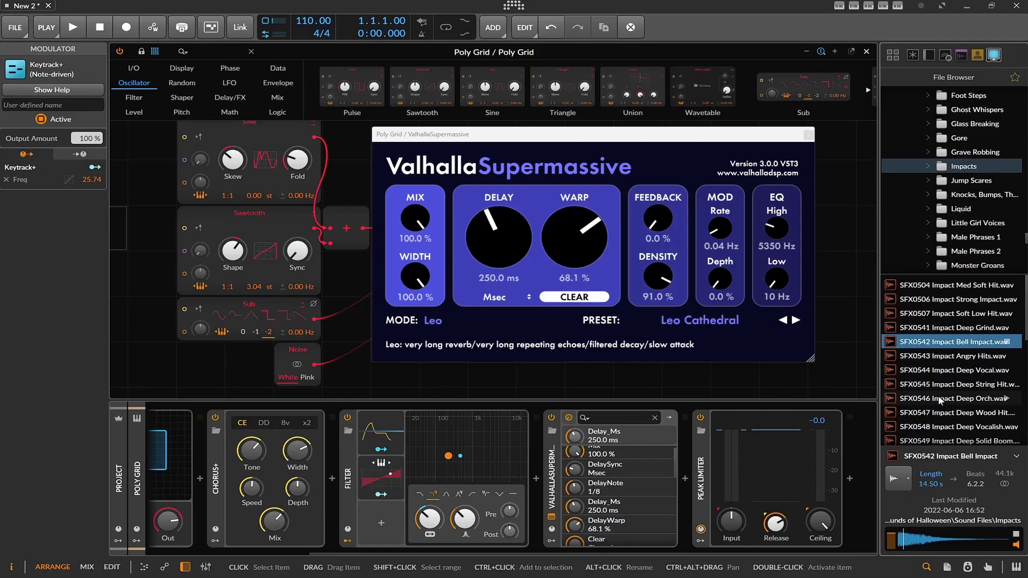
{"action": "left_click", "coordinate": [943, 394]}
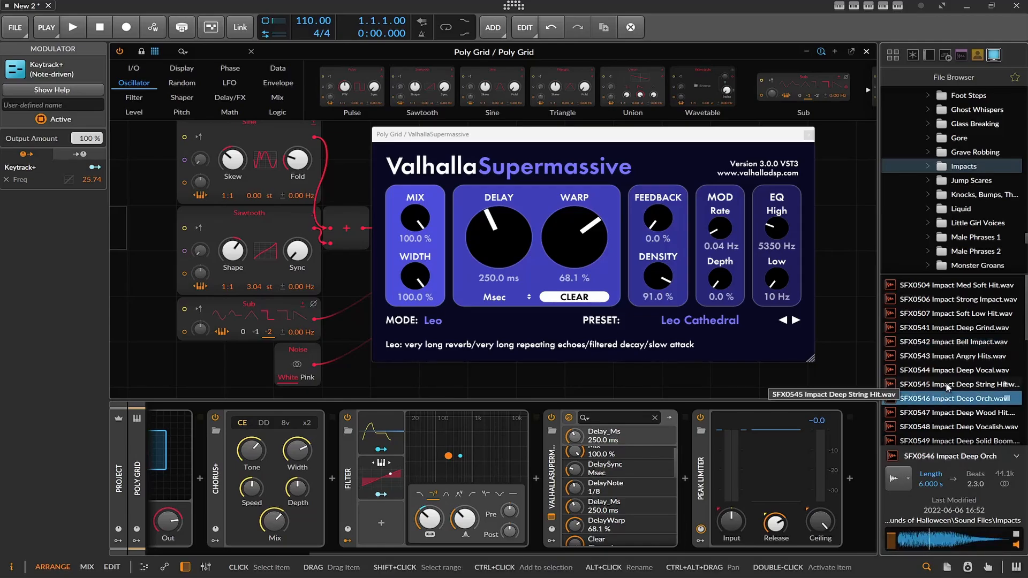
{"action": "left_click", "coordinate": [942, 386]}
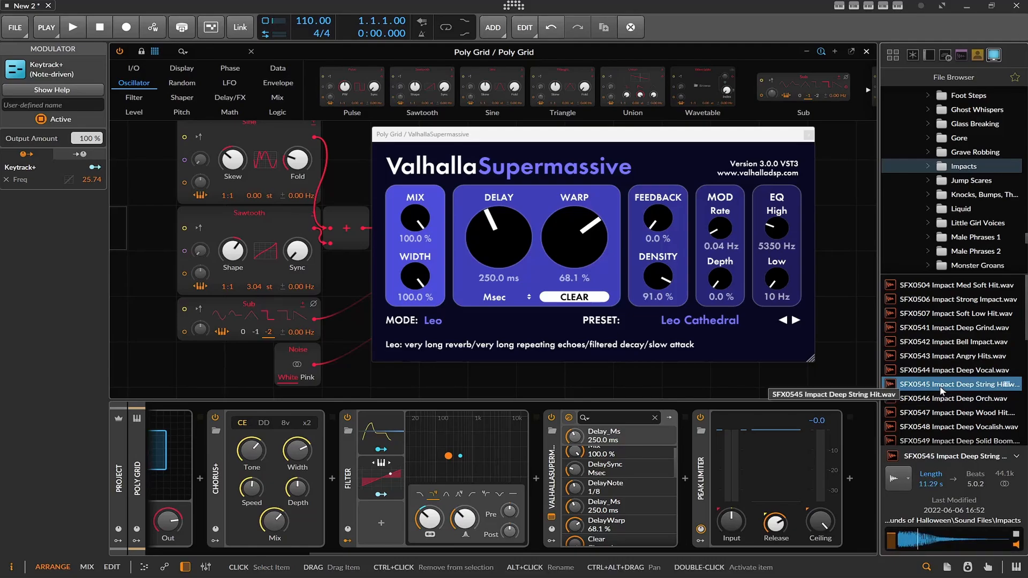
{"action": "left_click", "coordinate": [964, 285]}
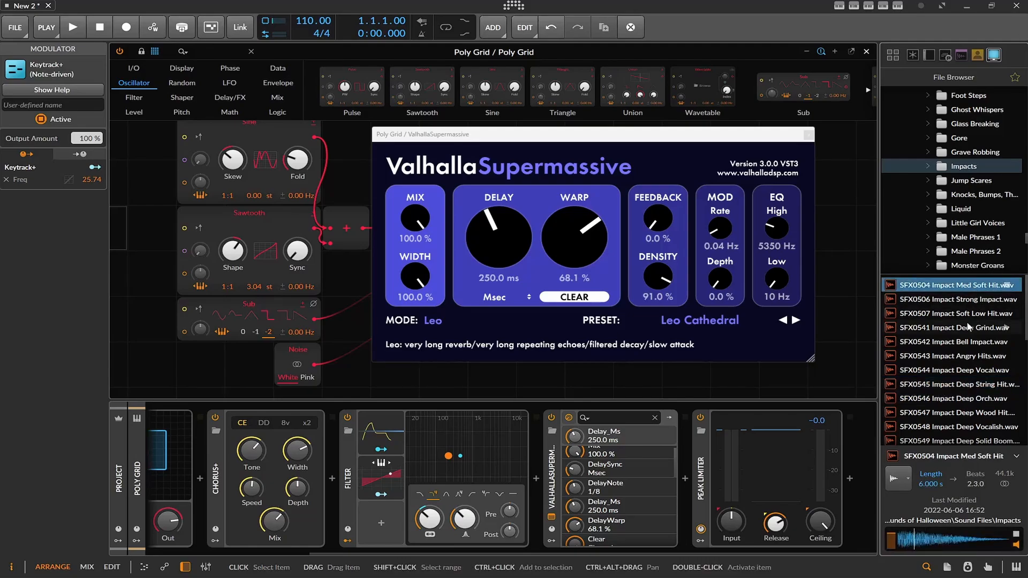
{"action": "scroll", "coordinate": [969, 326], "scroll_direction": "down", "scroll_amount": 4}
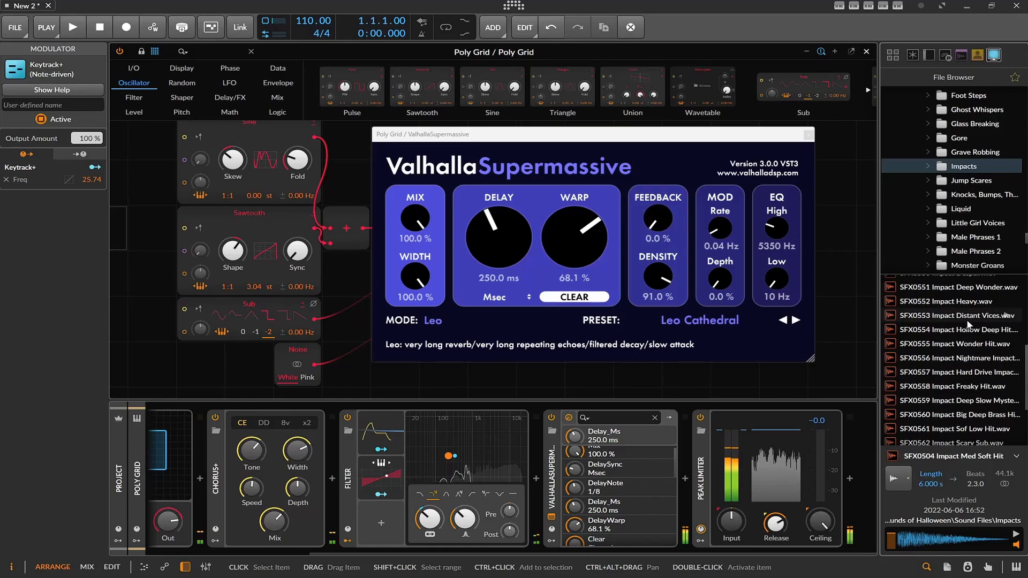
{"action": "left_click", "coordinate": [978, 387]}
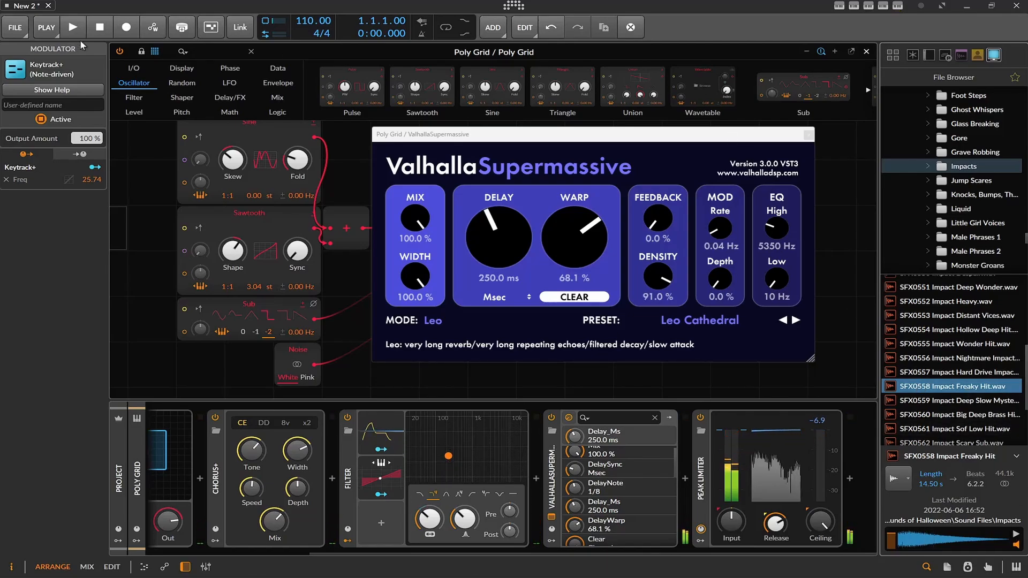
Close the Poly Grid editor and place SFX0558 Impact Freaky Hit.wav on a new arranger track at bar 1.
{"action": "left_click", "coordinate": [866, 51]}
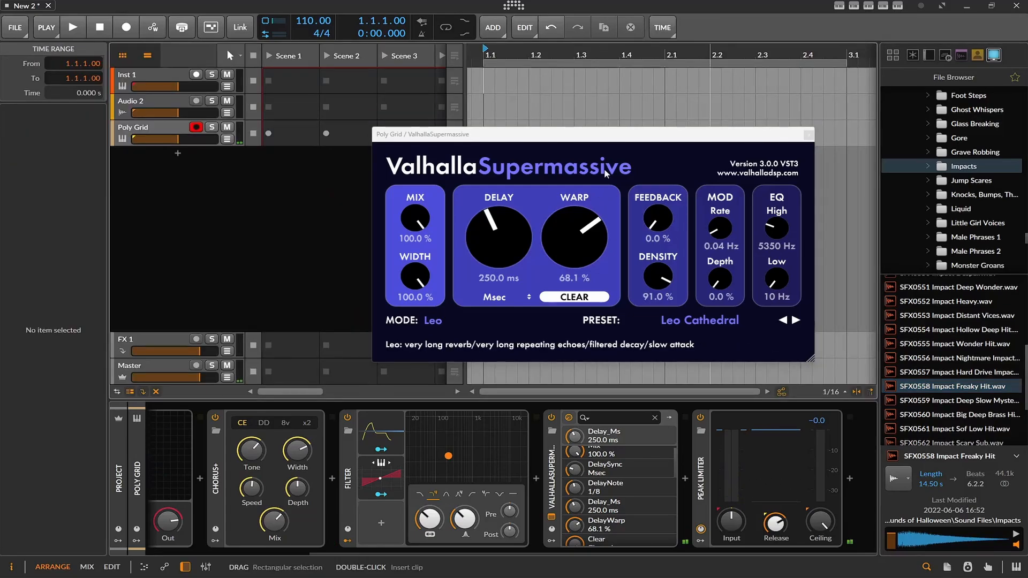
{"action": "left_click_drag", "start_coordinate": [597, 135], "coordinate": [556, 348]}
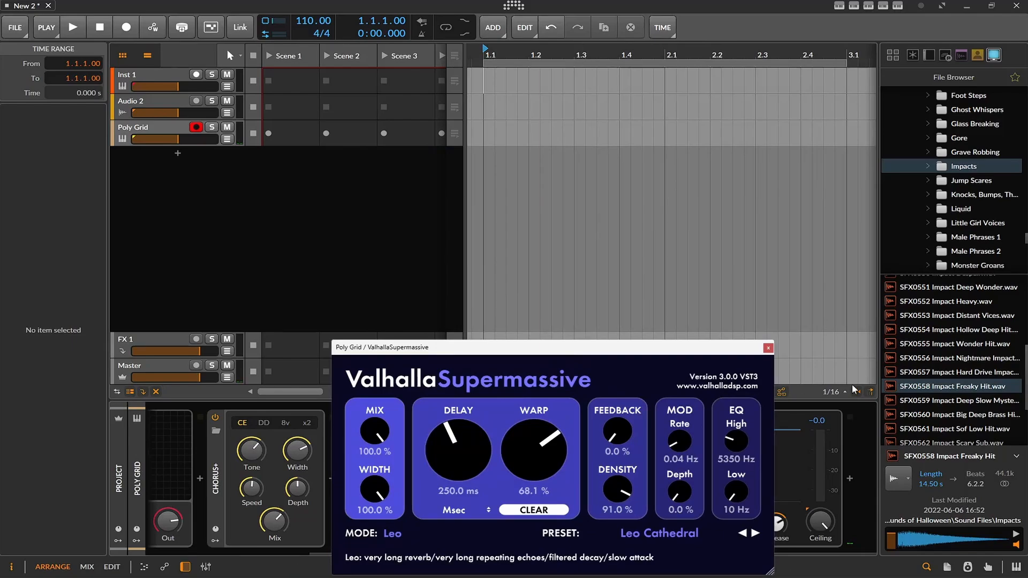
{"action": "left_click_drag", "start_coordinate": [906, 386], "coordinate": [489, 167]}
Create an empty clip in the Impact Freaky Hit track's Scene 1 slot and close the ValhallaSupermassive window.
{"action": "left_click", "coordinate": [286, 164]}
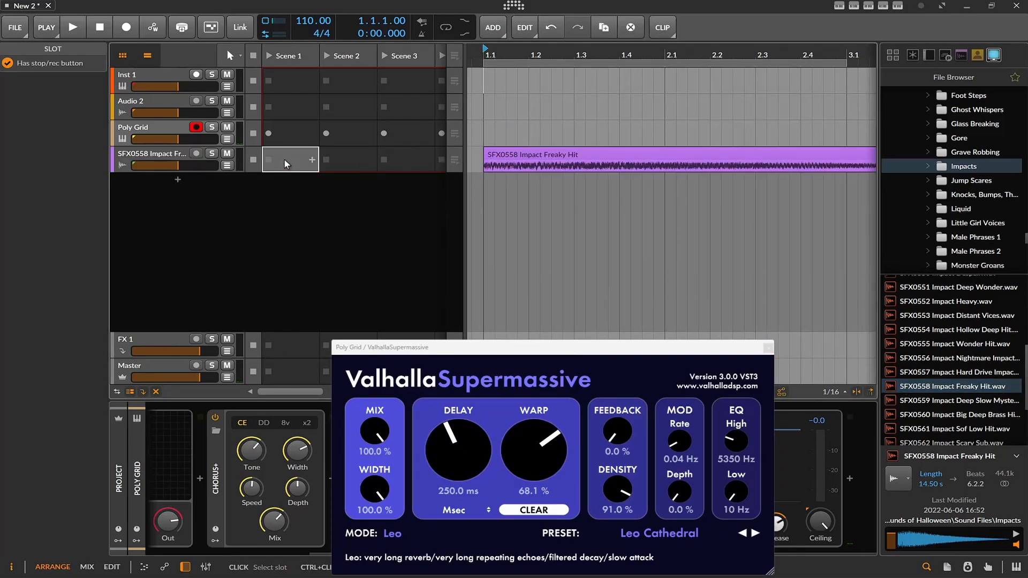
{"action": "double_click", "coordinate": [287, 164]}
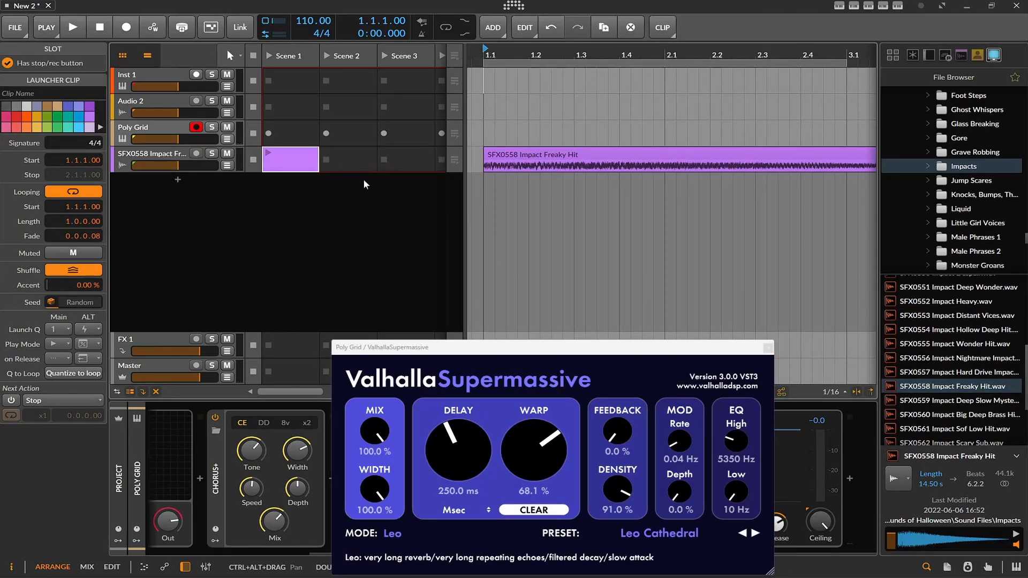
{"action": "left_click", "coordinate": [769, 349]}
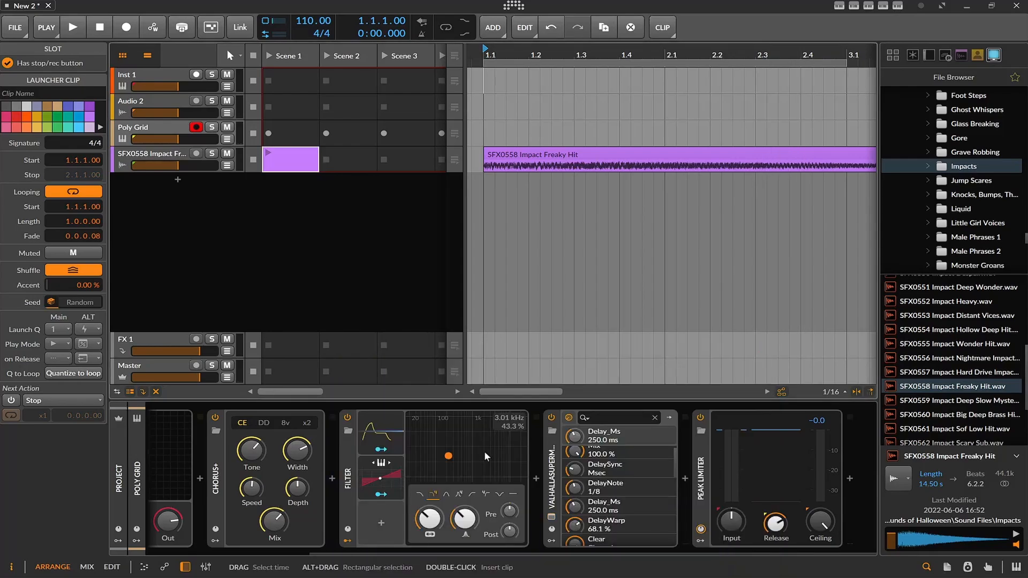
{"action": "double_click", "coordinate": [288, 156]}
Shorten the arranger's Impact Freaky Hit clip to two bars and duplicate it back to back until bar 9.
{"action": "mouse_move", "coordinate": [513, 155]}
{"action": "left_mouse_down"}
{"action": "mouse_move", "coordinate": [294, 468]}
{"action": "mouse_move", "coordinate": [427, 201]}
{"action": "mouse_move", "coordinate": [332, 165]}
{"action": "mouse_move", "coordinate": [281, 166]}
{"action": "mouse_move", "coordinate": [583, 158]}
{"action": "mouse_move", "coordinate": [527, 160]}
{"action": "left_mouse_up"}
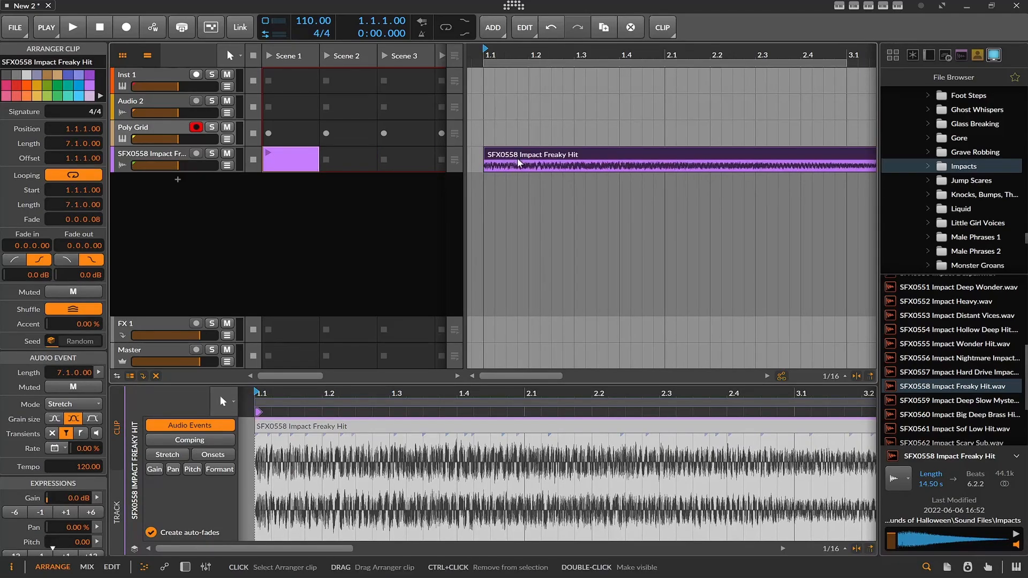
{"action": "left_click", "coordinate": [69, 28]}
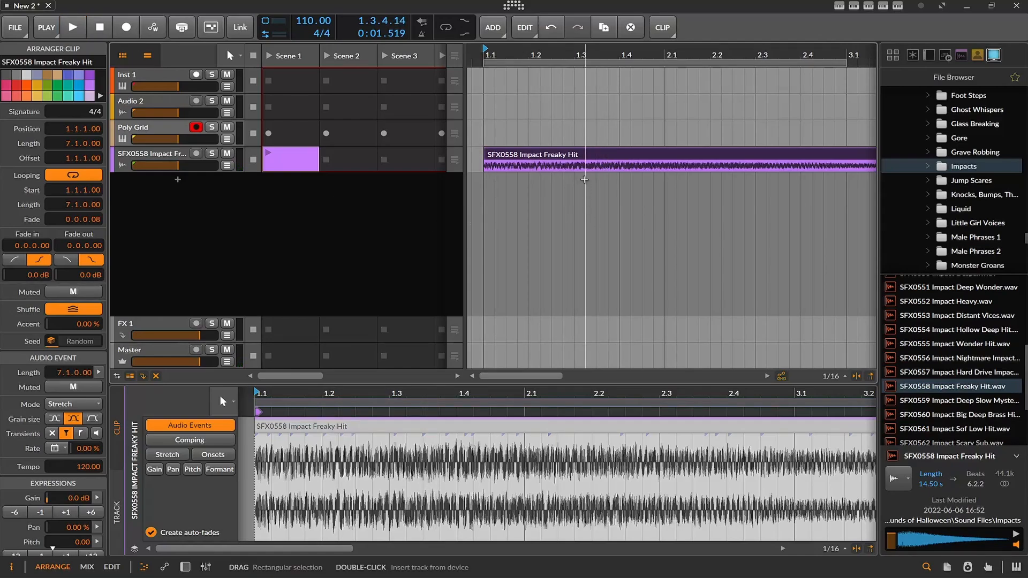
{"action": "scroll", "coordinate": [584, 178], "scroll_direction": "down", "scroll_amount": 6}
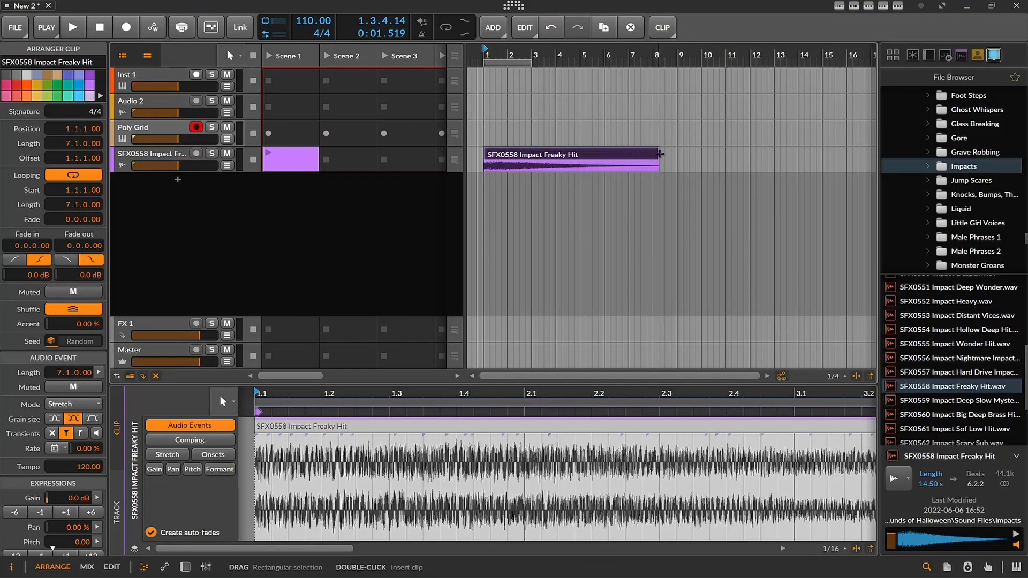
{"action": "mouse_move", "coordinate": [660, 159]}
{"action": "left_mouse_down"}
{"action": "mouse_move", "coordinate": [527, 159]}
{"action": "mouse_move", "coordinate": [639, 157]}
{"action": "left_mouse_up"}
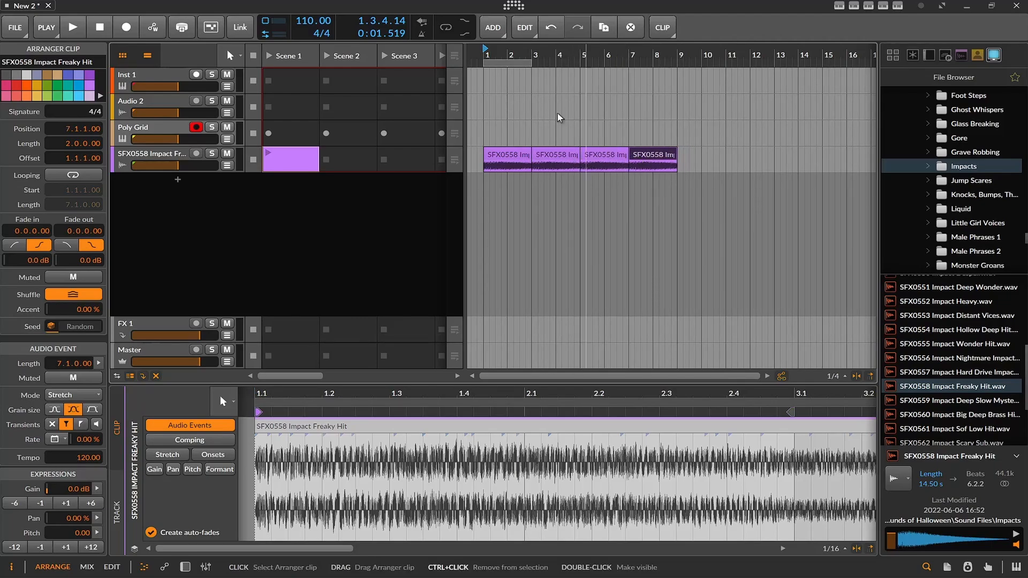
Extend the arranger loop region to eight bars from bar 1 and play the arrangement with looping enabled.
{"action": "left_click_drag", "start_coordinate": [531, 63], "coordinate": [677, 65]}
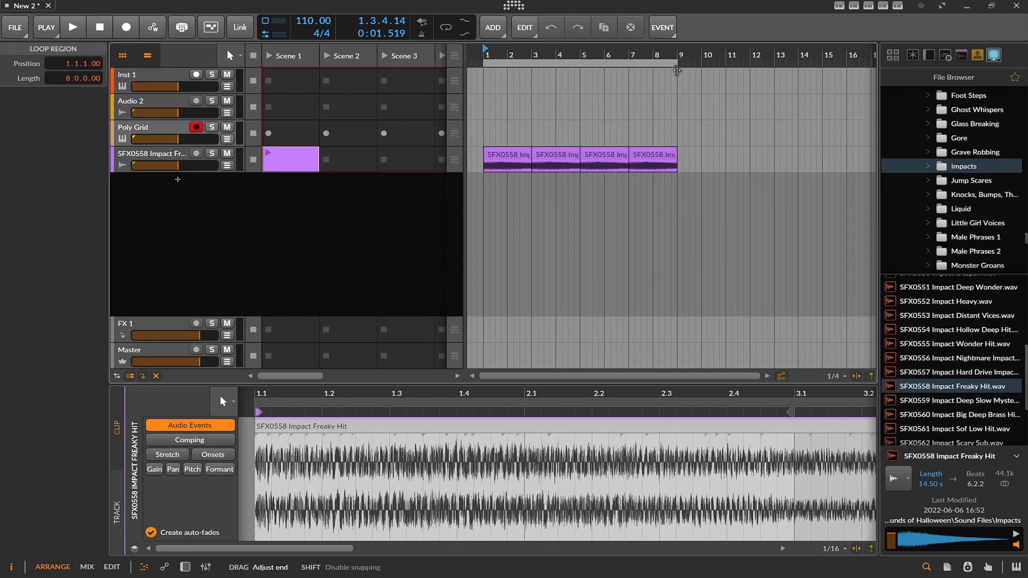
{"action": "left_click", "coordinate": [449, 31]}
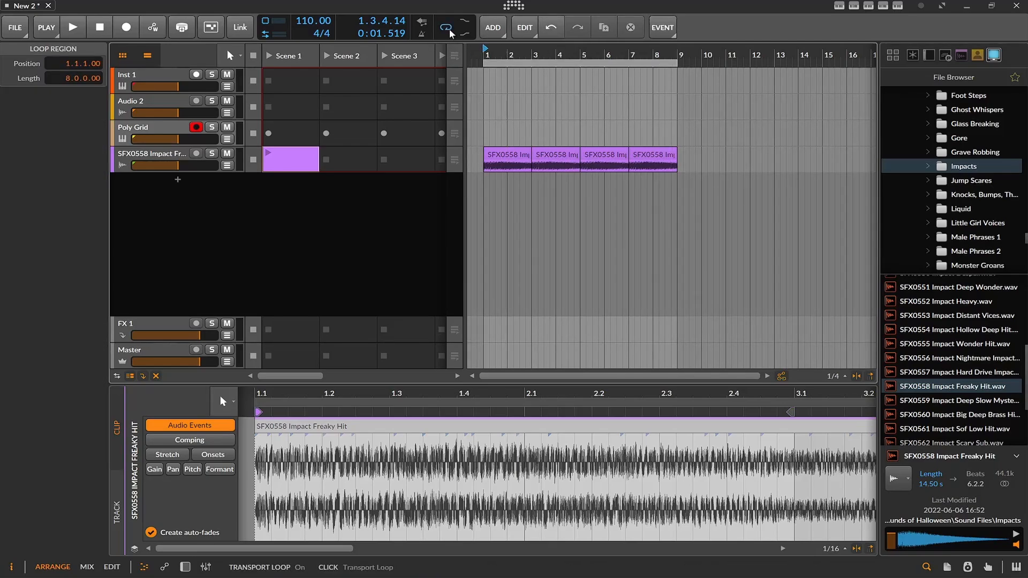
{"action": "key", "text": "space"}
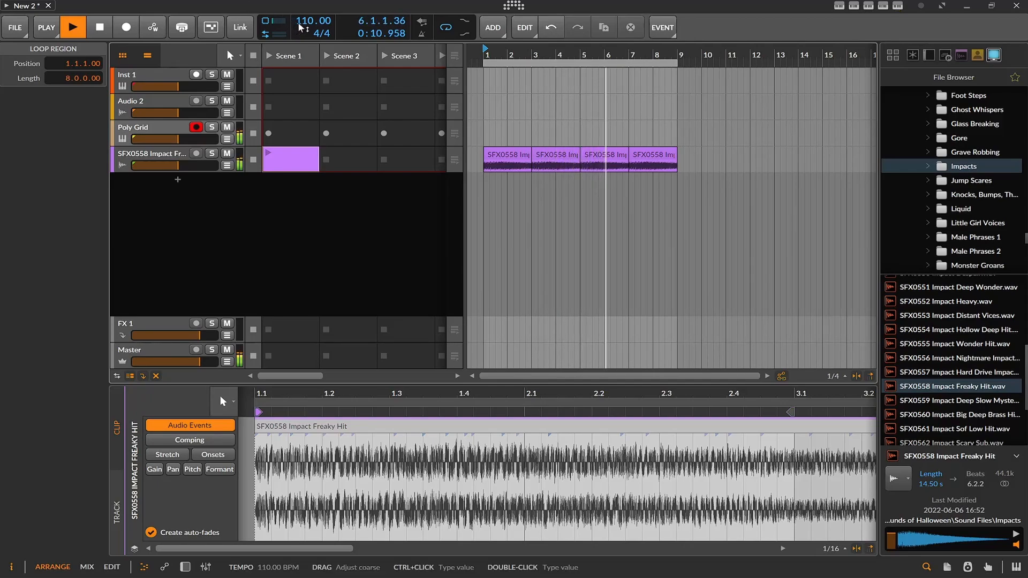
Try project tempos of 154 and 178 BPM on the playing loop, settle on 69 BPM and stop playback.
{"action": "left_click_drag", "start_coordinate": [298, 21], "coordinate": [298, 0]}
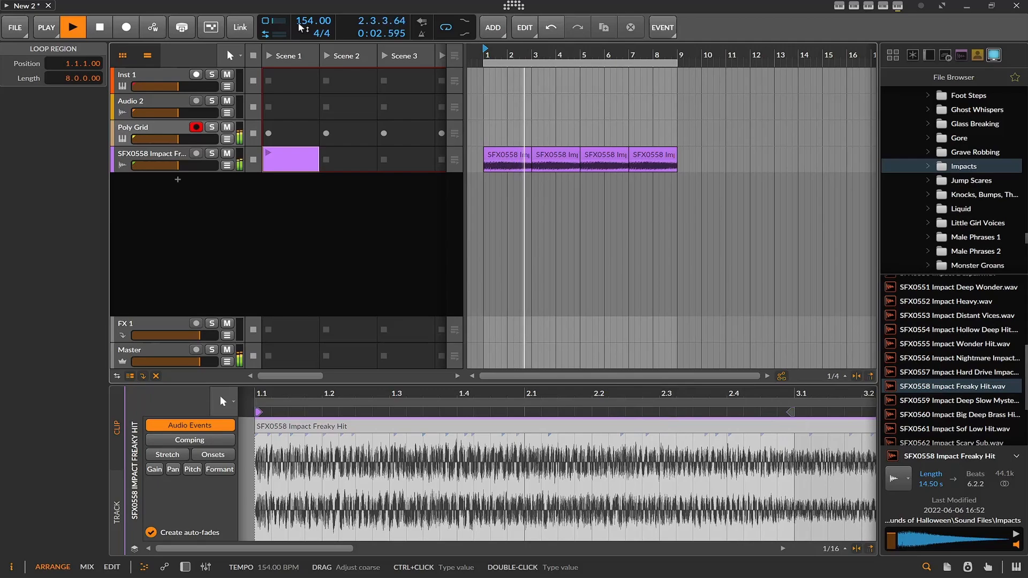
{"action": "mouse_move", "coordinate": [297, 21]}
{"action": "left_mouse_down"}
{"action": "mouse_move", "coordinate": [298, 5]}
{"action": "mouse_move", "coordinate": [298, 22]}
{"action": "left_mouse_up"}
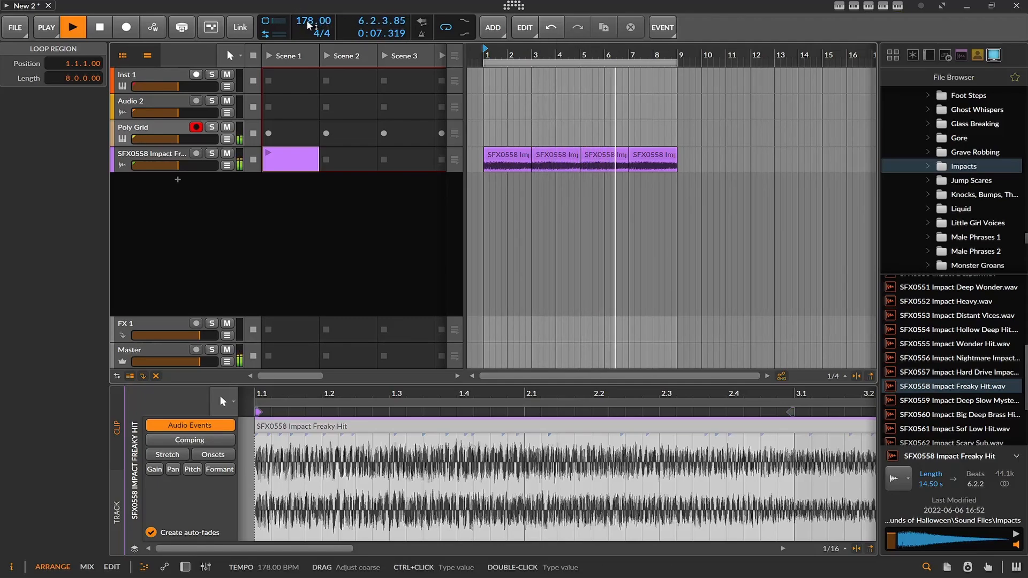
{"action": "left_click_drag", "start_coordinate": [306, 20], "coordinate": [307, 83]}
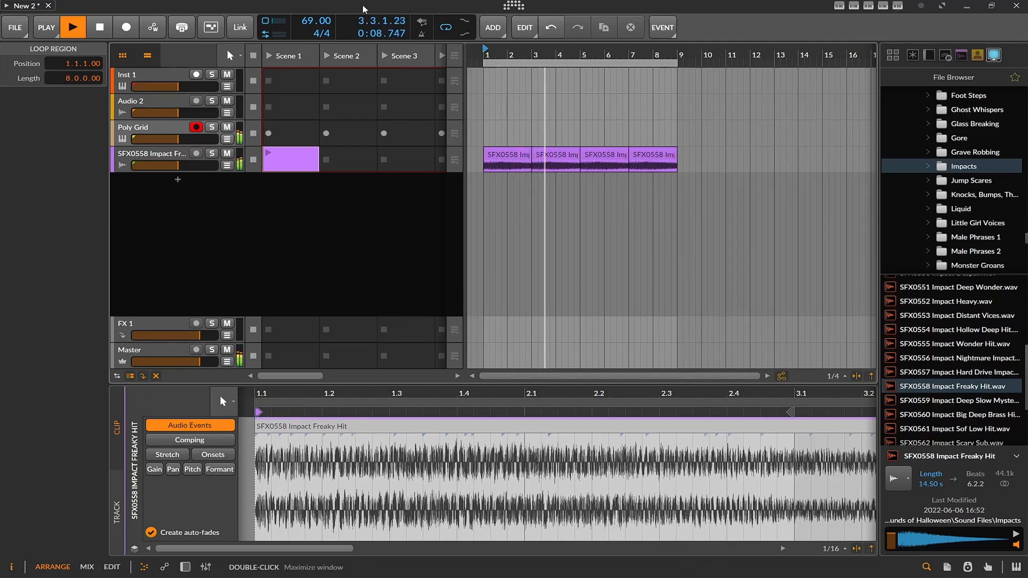
{"action": "left_click", "coordinate": [101, 27]}
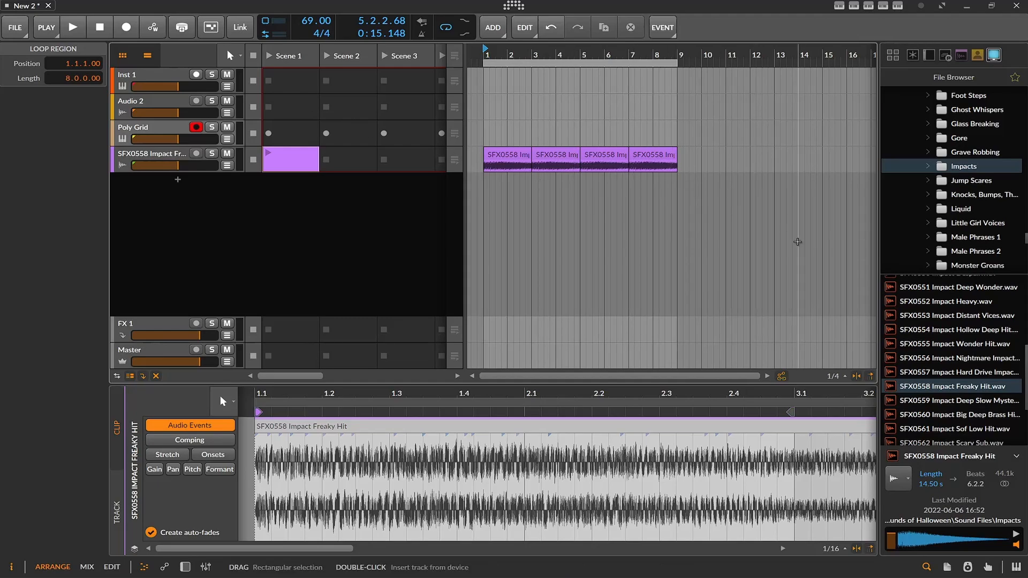
Open the Little Girl Voices folder and audition the SFX0576 Child Mommy Help Me sample.
{"action": "scroll", "coordinate": [966, 227], "scroll_direction": "down", "scroll_amount": 1}
{"action": "left_click", "coordinate": [978, 181]}
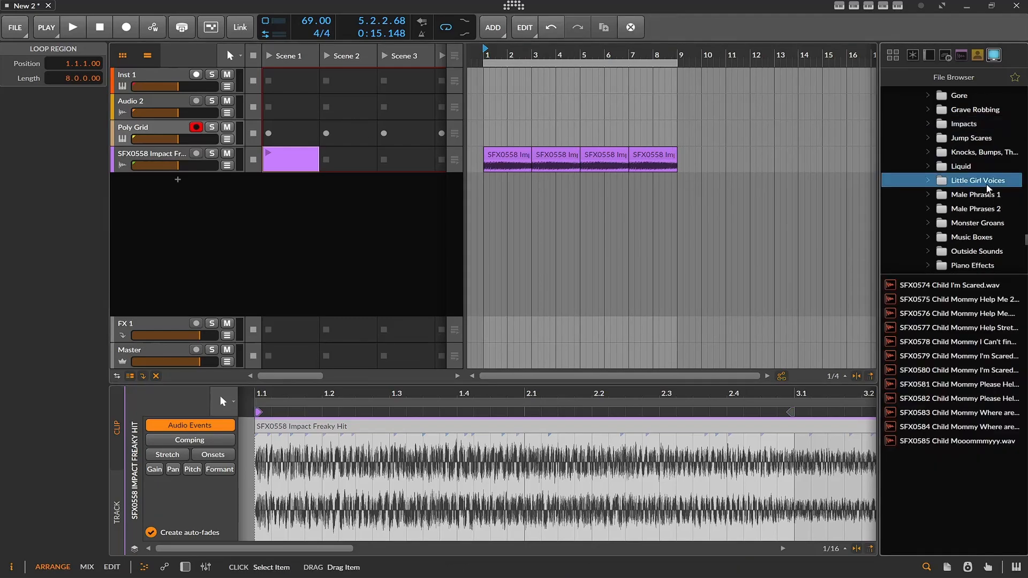
{"action": "left_click", "coordinate": [996, 313]}
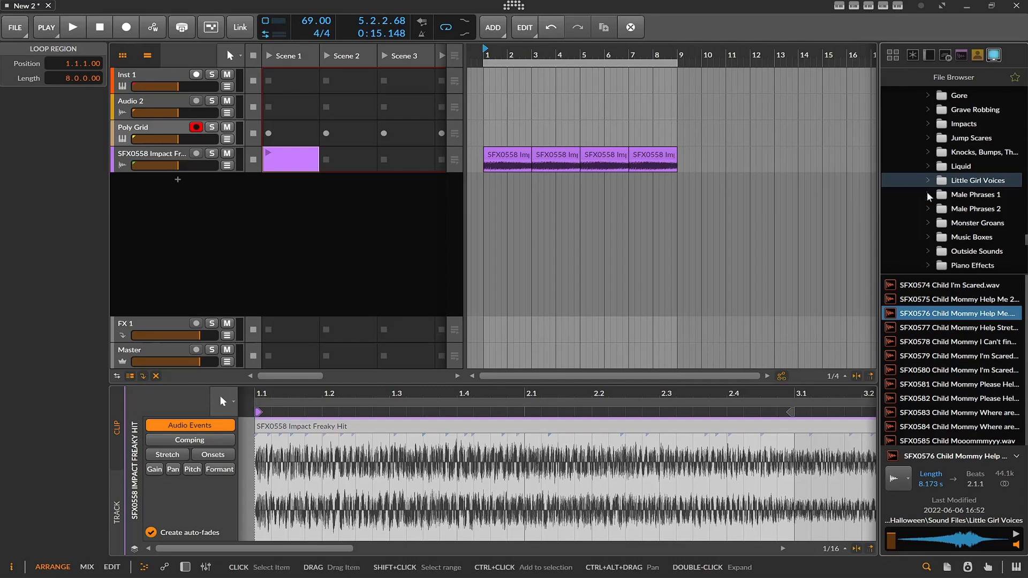
Find SFX0573 Toy Creepy Music Boxes_2 in the Music Boxes folder and place it on a new arranger track at bar 1.
{"action": "left_click", "coordinate": [959, 240]}
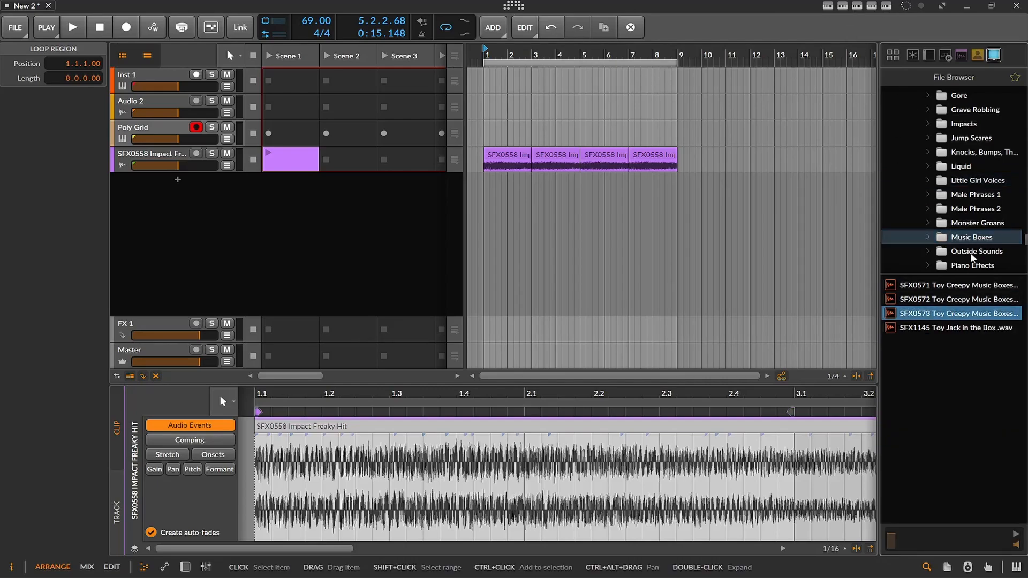
{"action": "scroll", "coordinate": [973, 236], "scroll_direction": "down", "scroll_amount": 2}
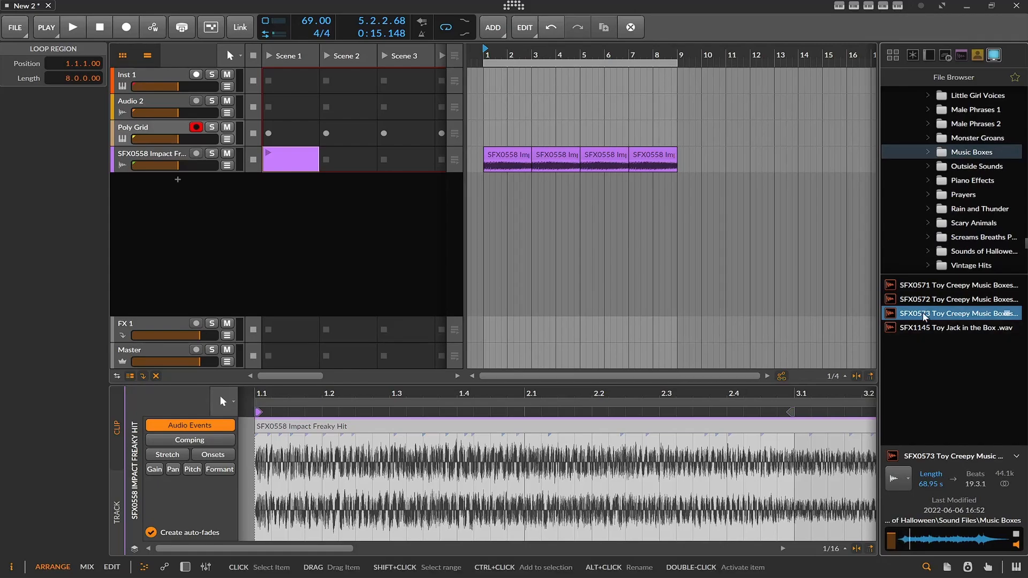
{"action": "left_click_drag", "start_coordinate": [954, 314], "coordinate": [506, 183]}
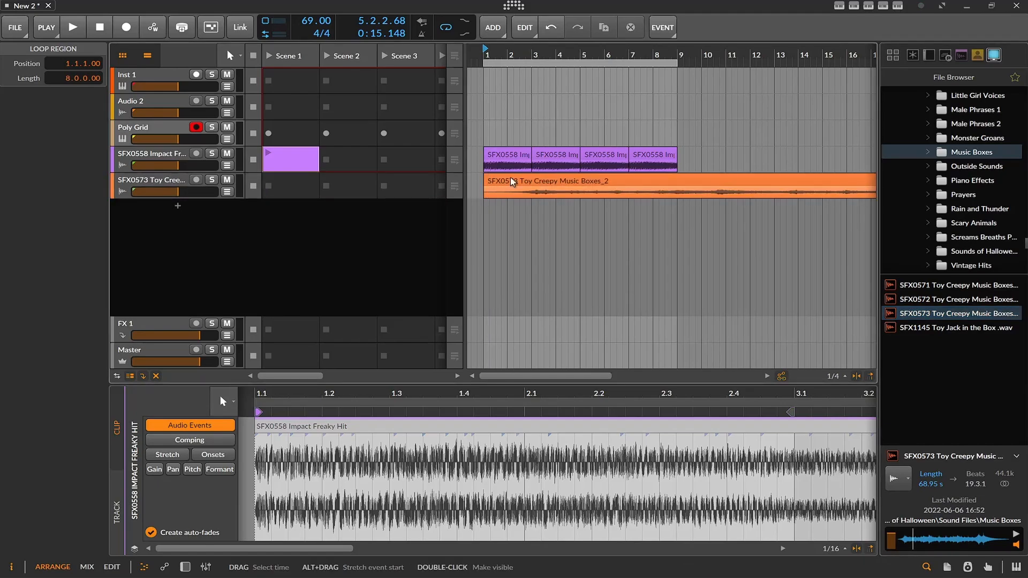
Raise the SFX0573 music box track's volume during loop playback, first to -4.2 dB and on to a higher level, and stop playback.
{"action": "key", "text": "space"}
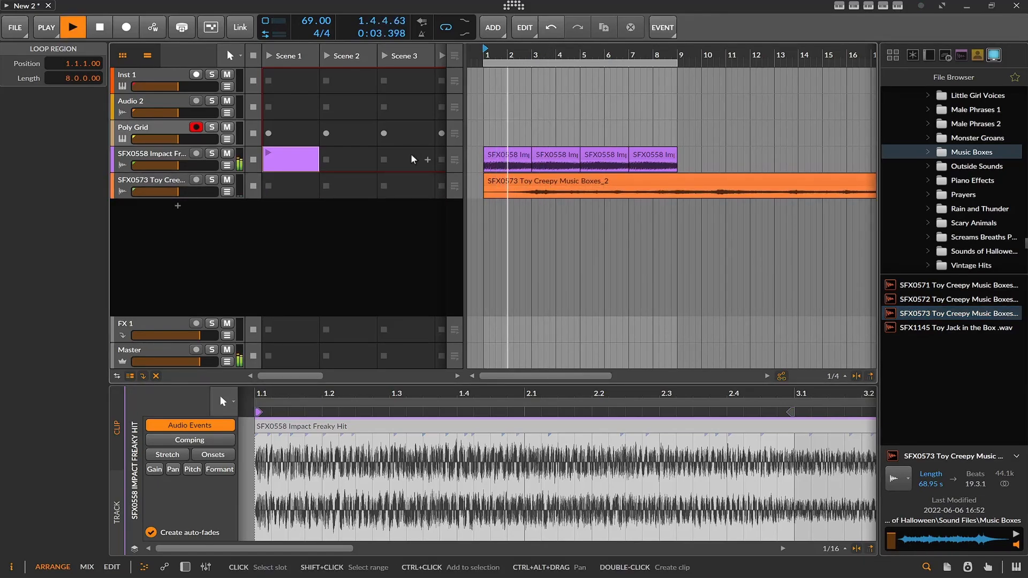
{"action": "left_click_drag", "start_coordinate": [178, 192], "coordinate": [191, 193]}
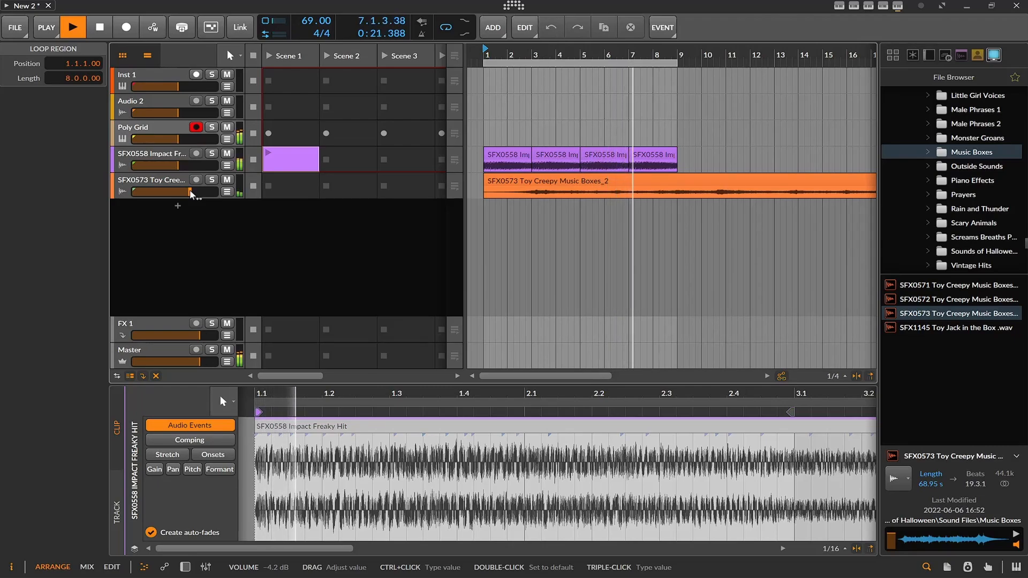
{"action": "left_click_drag", "start_coordinate": [191, 191], "coordinate": [201, 191]}
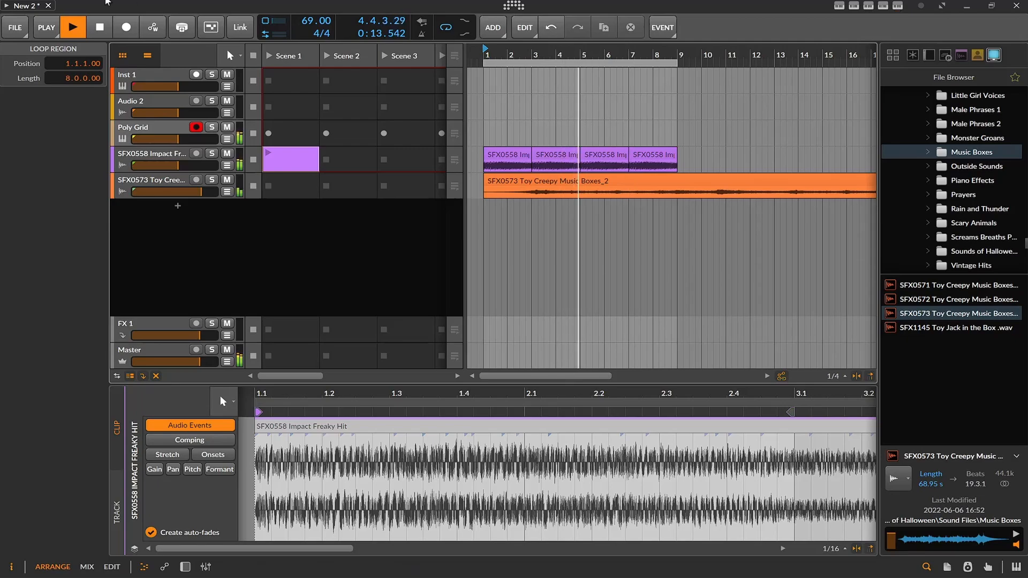
{"action": "left_click", "coordinate": [85, 30]}
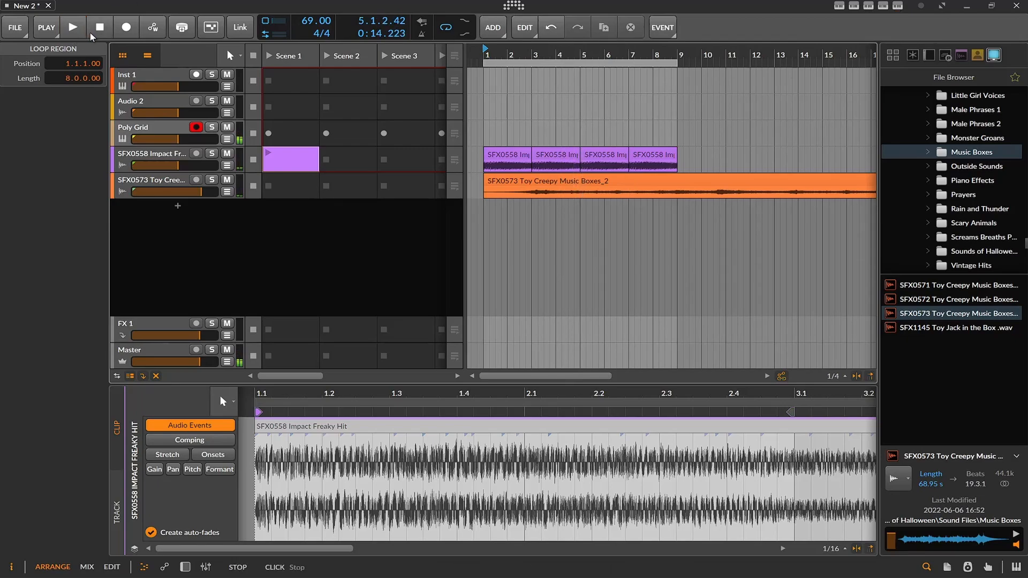